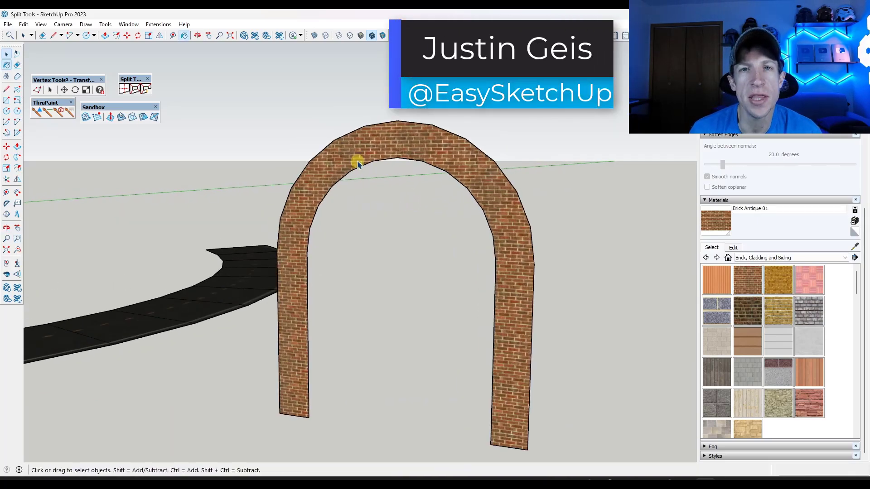
scroll(357, 164, down, 2)
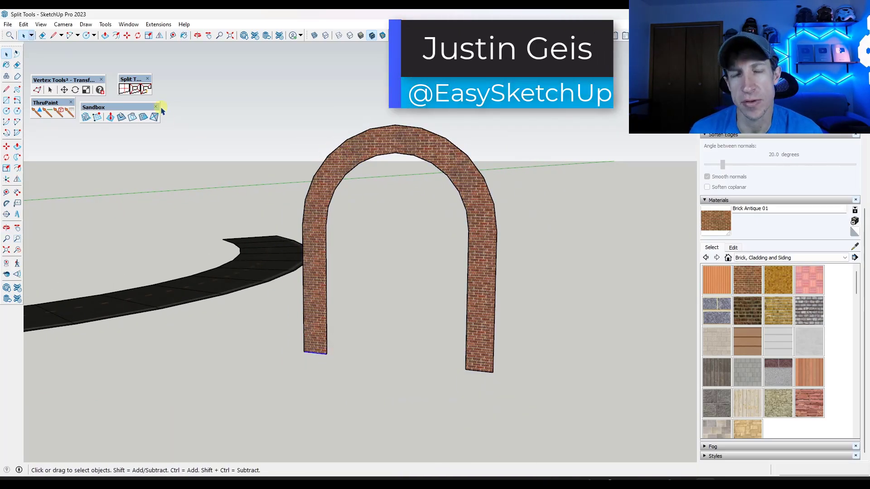
Step: Map the arch's brick texture along its curve with ThruPaint UV Mode and rescale the bricks finer
middle_drag(317, 202, 285, 58)
click(286, 58)
scroll(272, 190, up, 3)
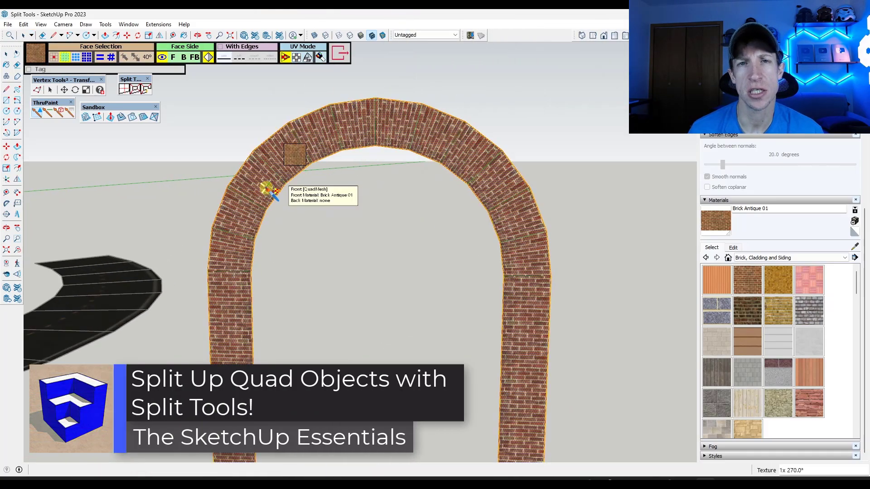
click(267, 189)
drag(311, 184, 349, 191)
click(372, 248)
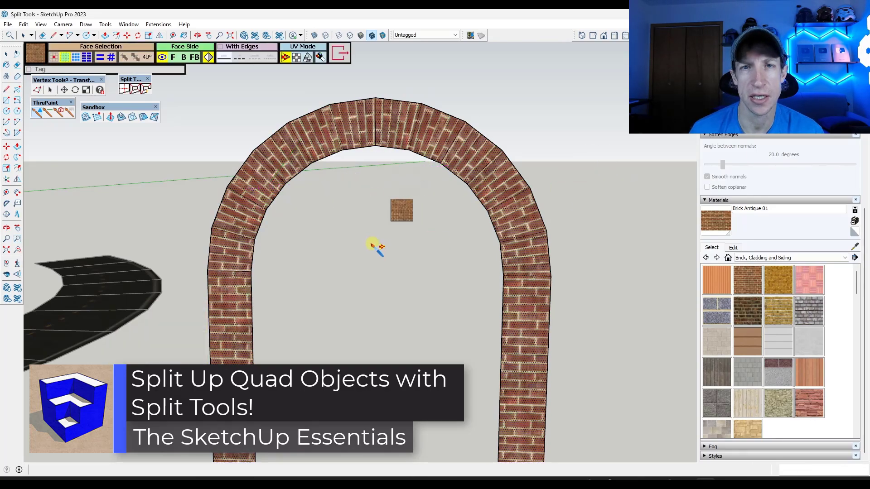
scroll(372, 249, down, 3)
middle_drag(361, 258, 322, 252)
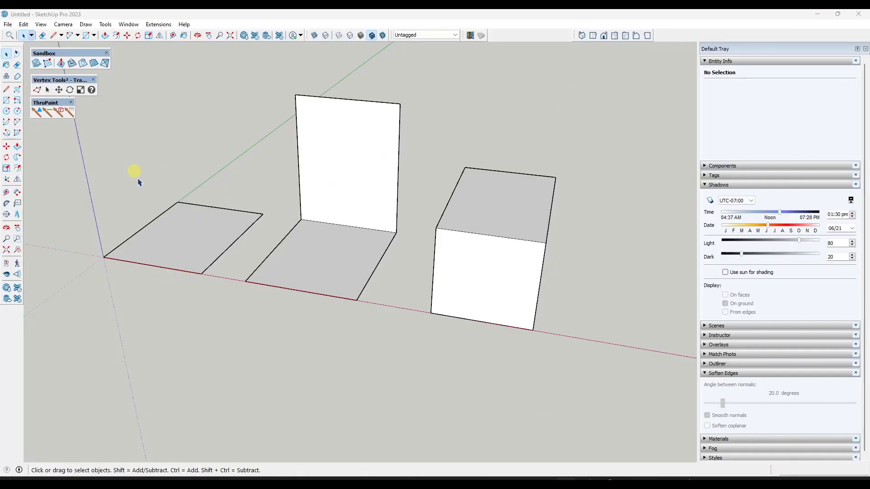
Step: Enable the Split Tools toolbar and dock it beside the other extension toolbars
click(105, 24)
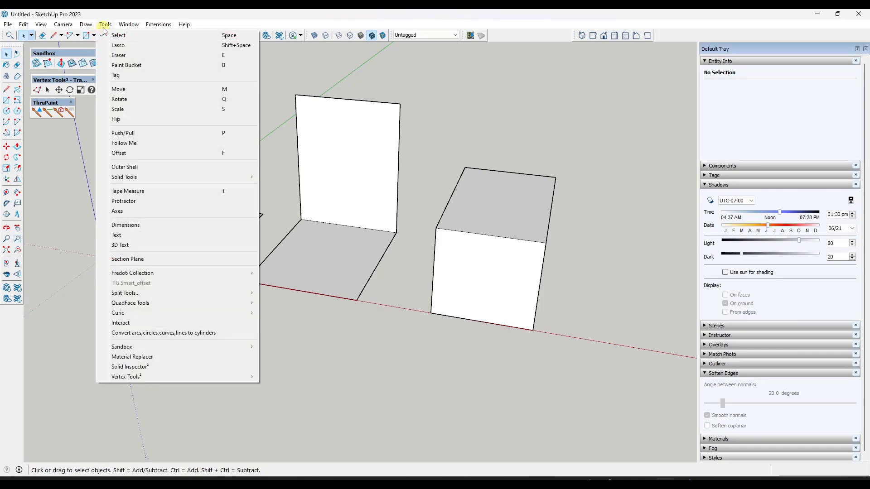
mouse_move(127, 294)
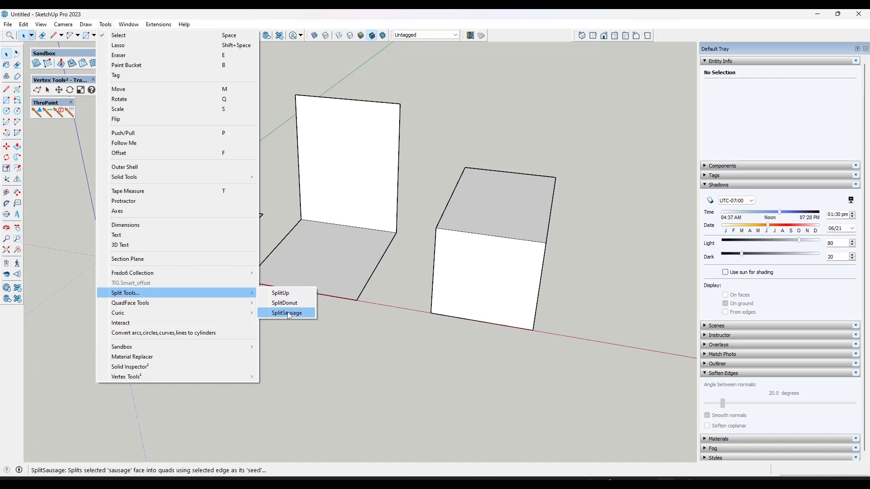
right_click(544, 36)
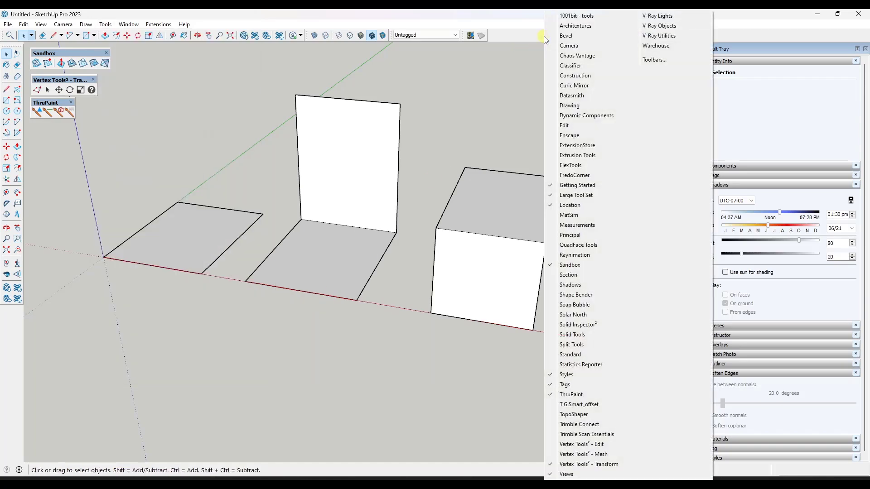
click(582, 345)
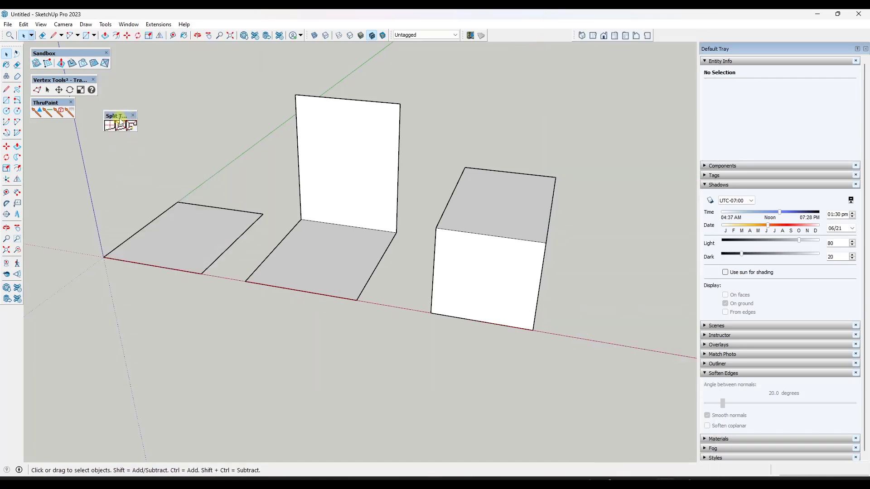
drag(118, 116, 134, 56)
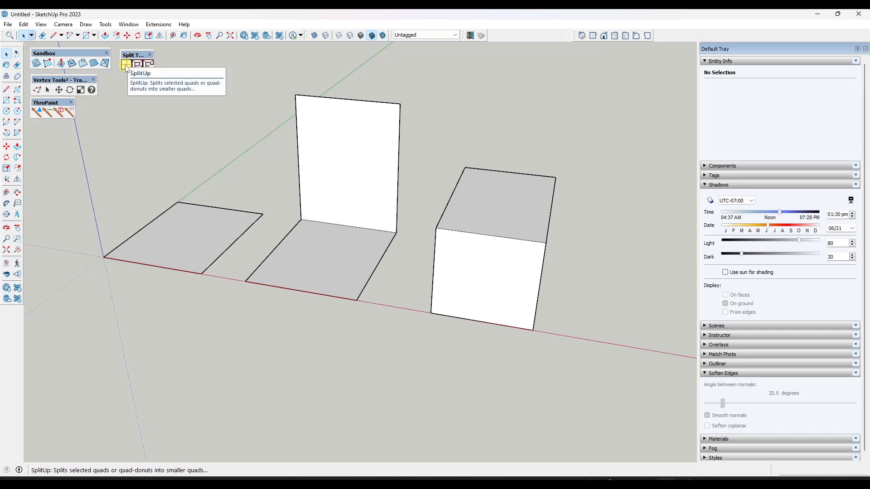
Step: Window-select the flat floor rectangle and split it with SplitUp at the default divisions
middle_drag(136, 220, 110, 216)
key(space)
drag(62, 175, 223, 297)
click(126, 65)
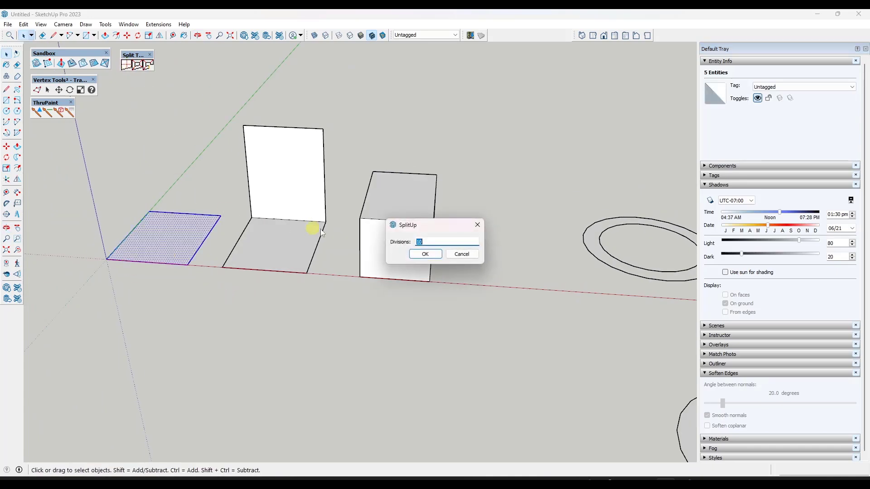
click(425, 254)
Step: Toggle Hidden Geometry off and back on to inspect the rectangle's new quad grid
scroll(158, 242, up, 3)
scroll(159, 243, up, 2)
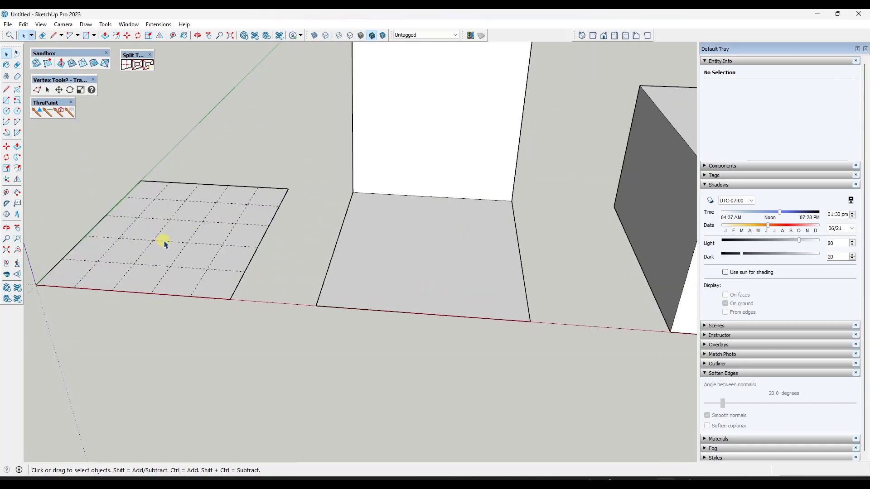
click(168, 255)
click(41, 24)
click(64, 57)
click(183, 258)
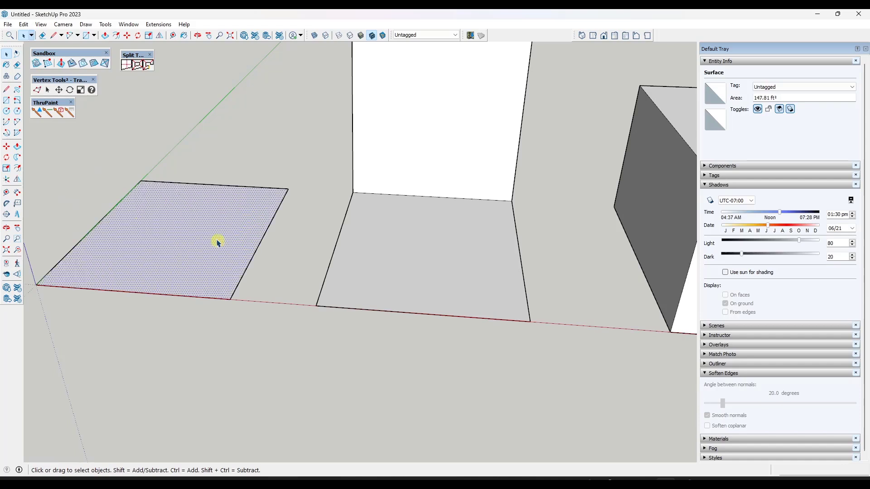
scroll(181, 230, down, 2)
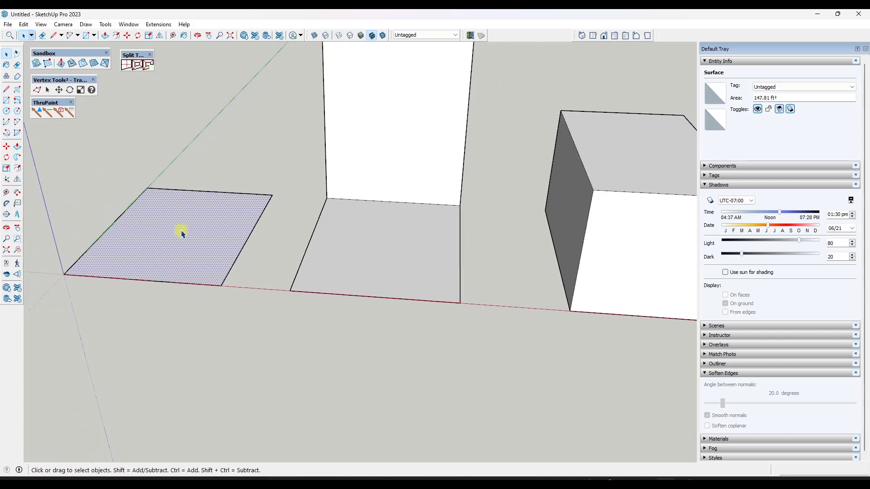
scroll(170, 230, up, 2)
click(41, 24)
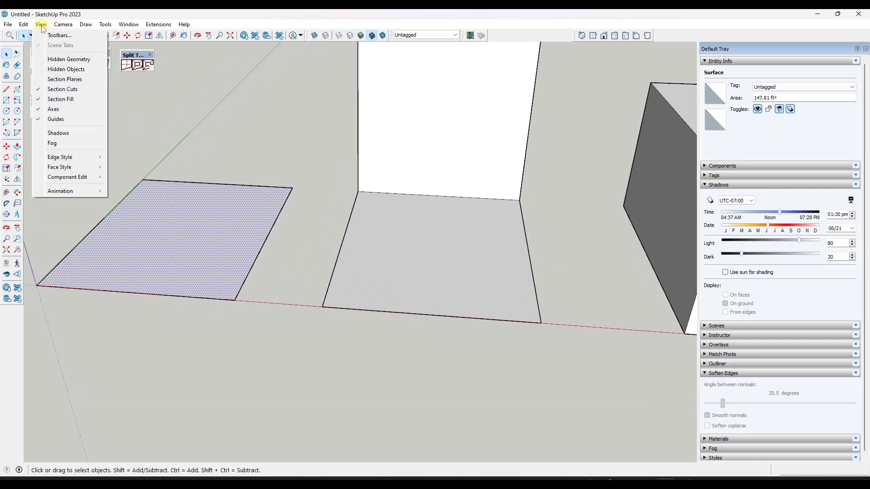
click(66, 62)
Step: Window-select the L-shaped wall and its floor
mouse_move(307, 194)
middle_down()
mouse_move(249, 207)
mouse_move(282, 194)
mouse_move(293, 199)
mouse_move(294, 188)
mouse_move(307, 192)
middle_up()
scroll(293, 200, down, 3)
scroll(227, 204, up, 4)
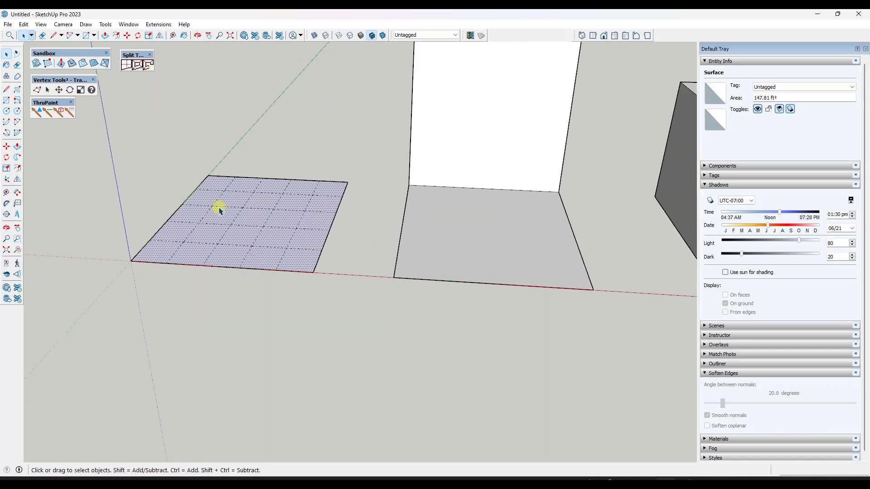
scroll(222, 215, down, 4)
scroll(312, 154, down, 3)
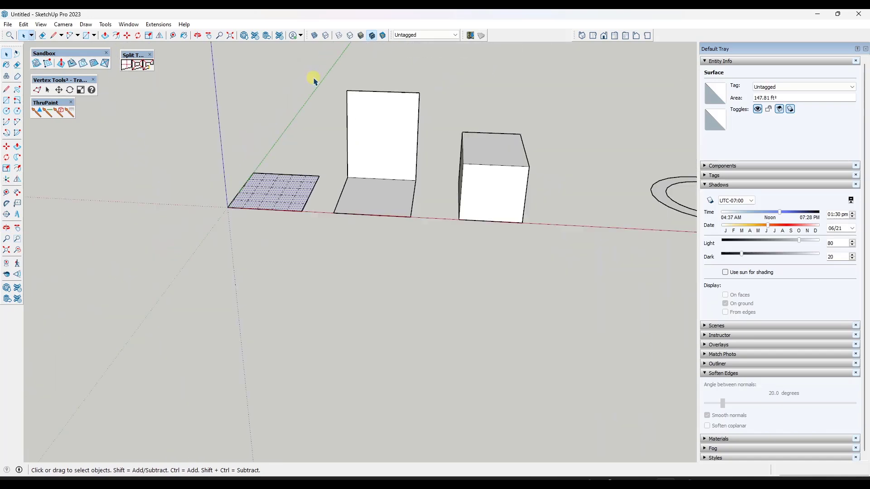
drag(313, 79, 437, 252)
middle_drag(443, 243, 405, 178)
Step: Select the L-shape's floor and wall faces and split them with SplitUp at 5 divisions
click(406, 274)
click(360, 202)
ctrl+click(368, 136)
click(127, 64)
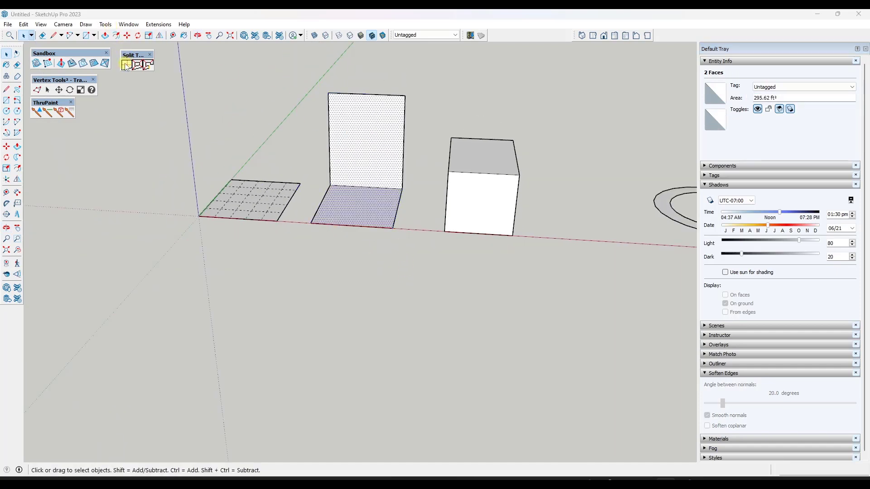
click(425, 255)
scroll(392, 132, up, 3)
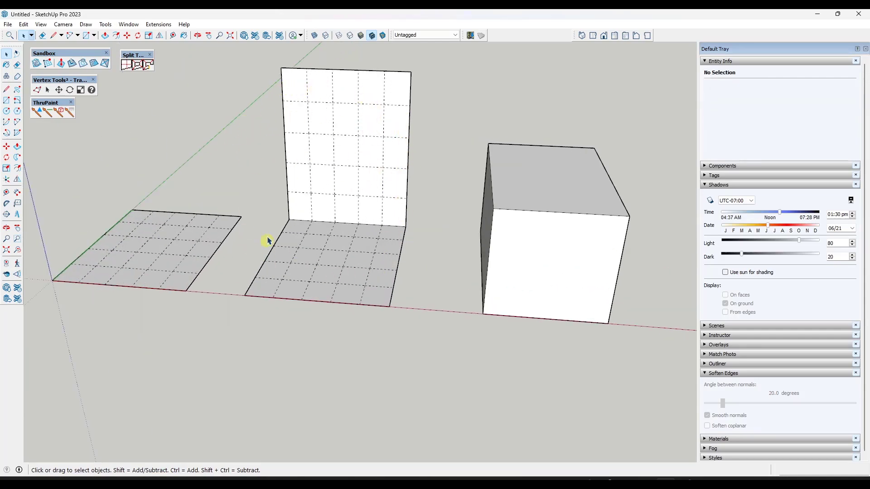
scroll(317, 195, down, 2)
scroll(578, 194, up, 3)
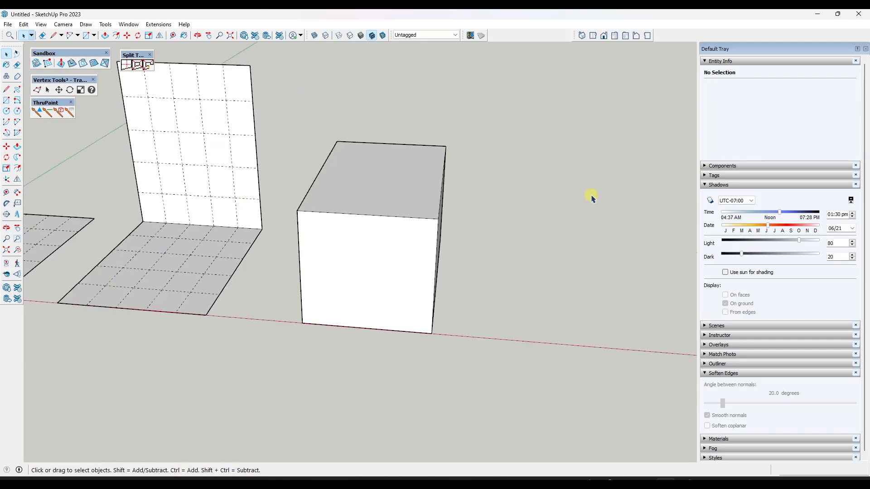
middle_drag(579, 195, 387, 164)
scroll(320, 157, down, 2)
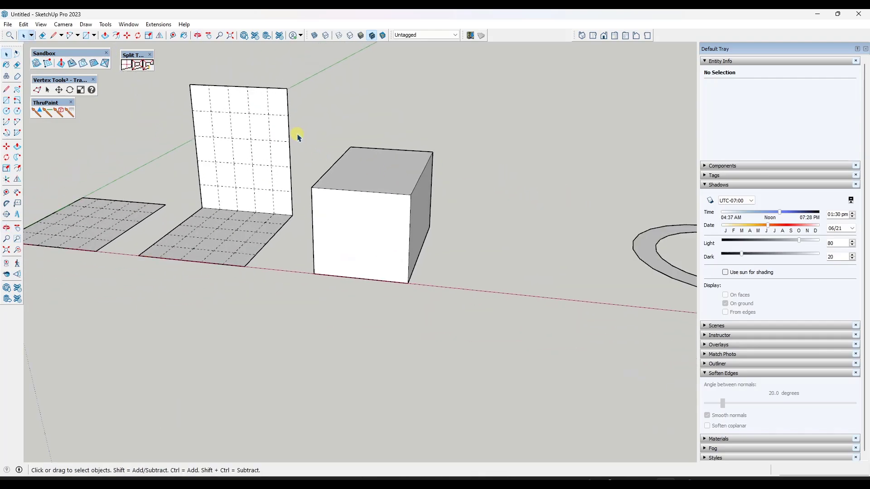
Step: Window-select the box and split all its faces with SplitUp at 10 divisions
drag(298, 135, 459, 305)
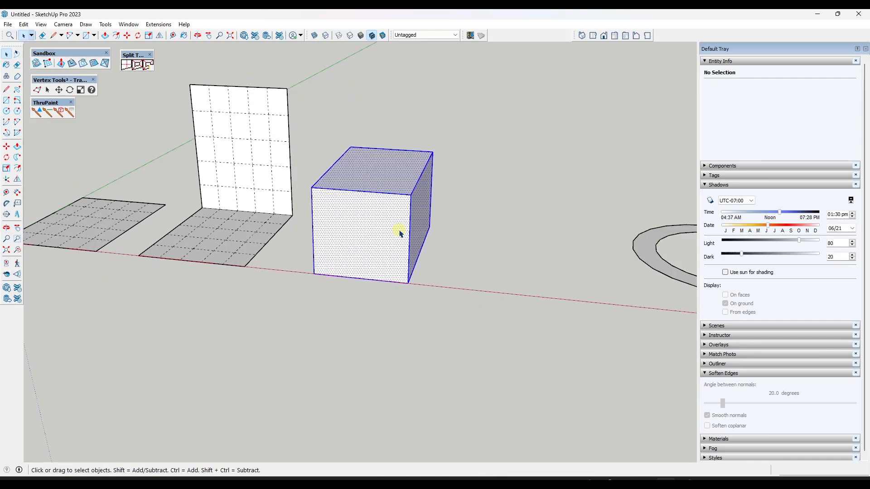
click(126, 66)
text(1:30)
key(Return)
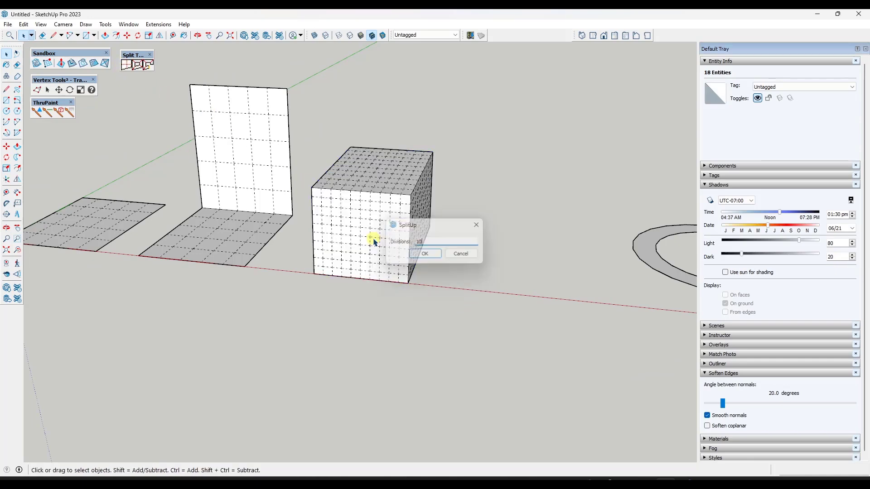
scroll(402, 236, up, 5)
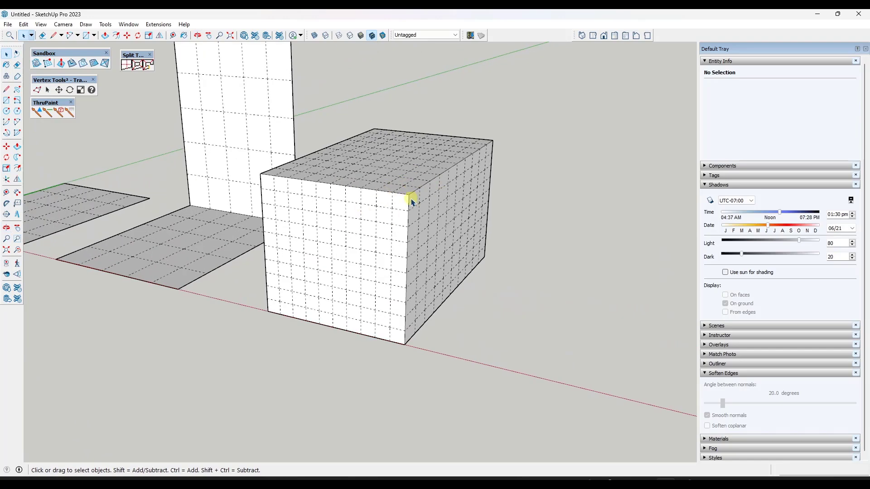
scroll(412, 201, down, 4)
middle_drag(457, 189, 287, 315)
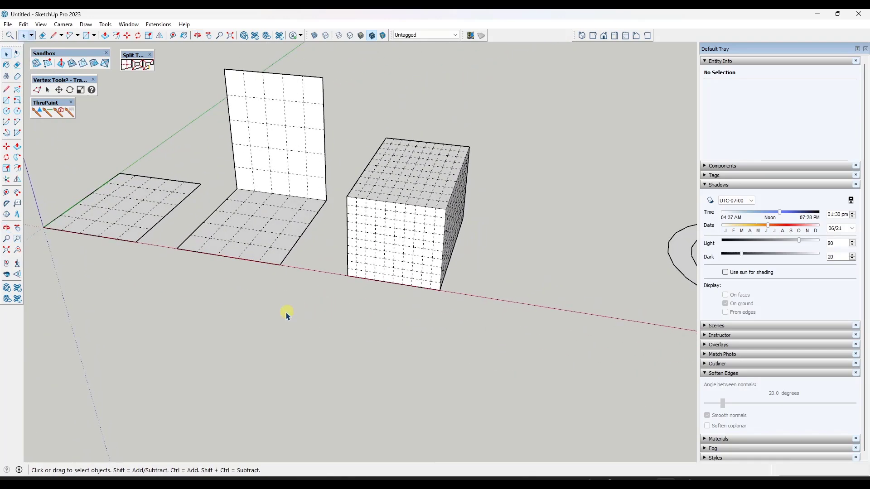
key(l)
click(240, 344)
click(289, 309)
click(319, 358)
click(239, 344)
key(space)
click(276, 338)
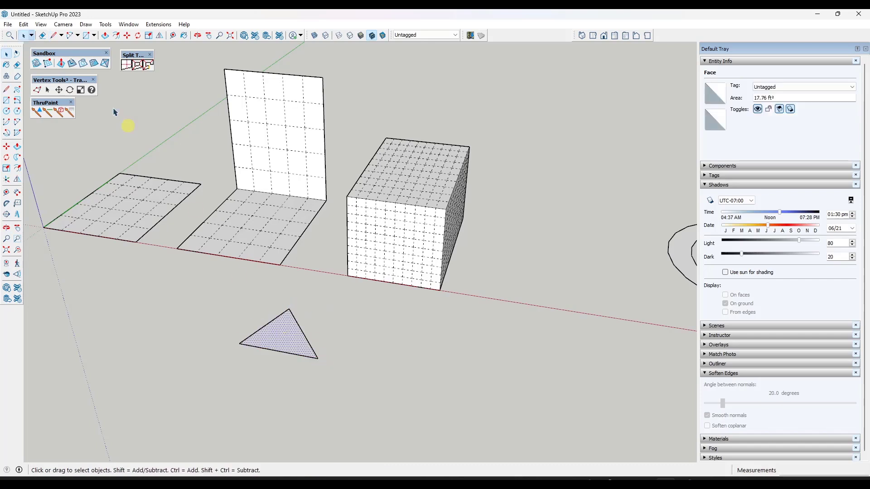
click(127, 65)
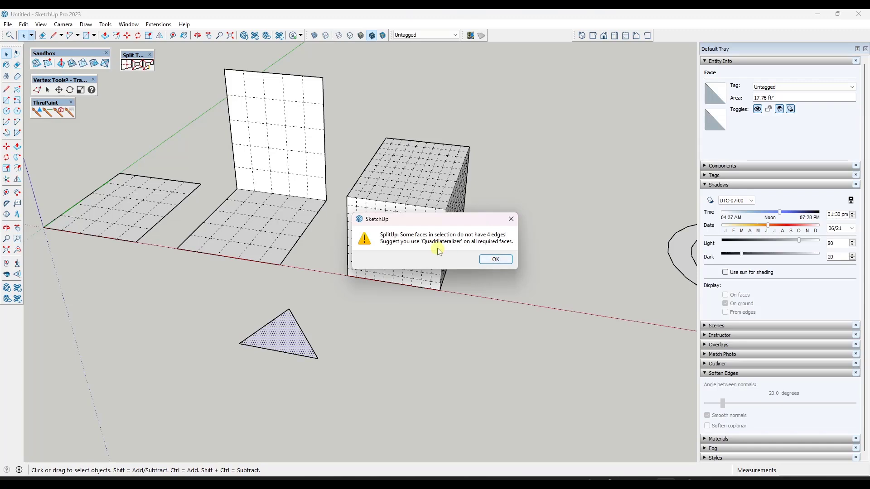
click(493, 261)
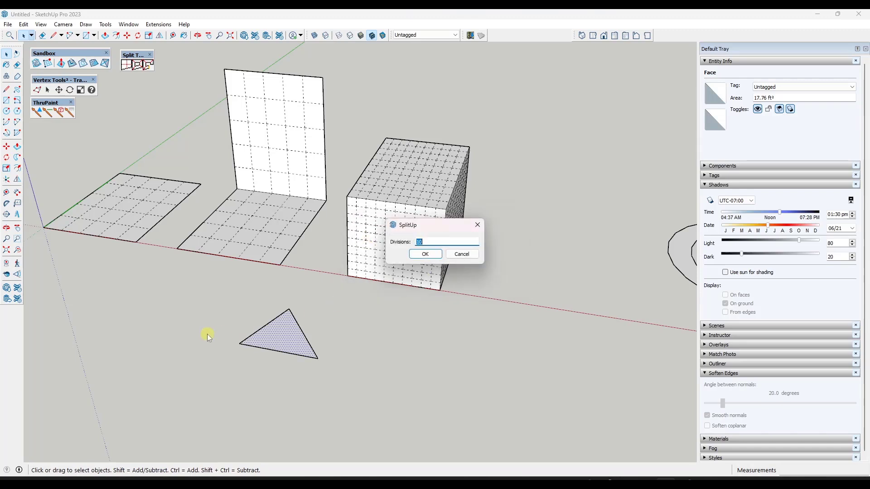
click(461, 254)
drag(213, 302, 346, 386)
click(345, 383)
middle_drag(391, 228, 443, 178)
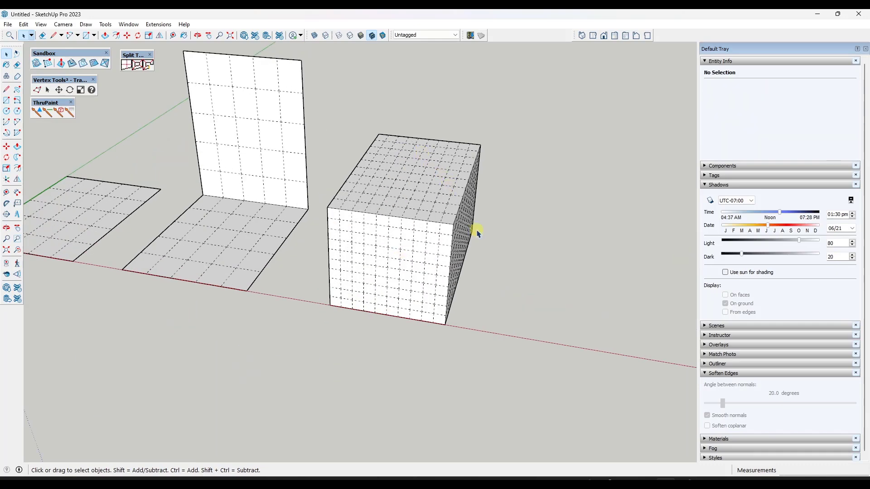
scroll(501, 230, down, 3)
scroll(171, 200, up, 4)
Step: Split every cell of the left floor grid with SplitUp at 2 divisions
middle_drag(171, 200, 225, 208)
drag(125, 155, 402, 331)
right_click(340, 231)
key(Escape)
click(126, 65)
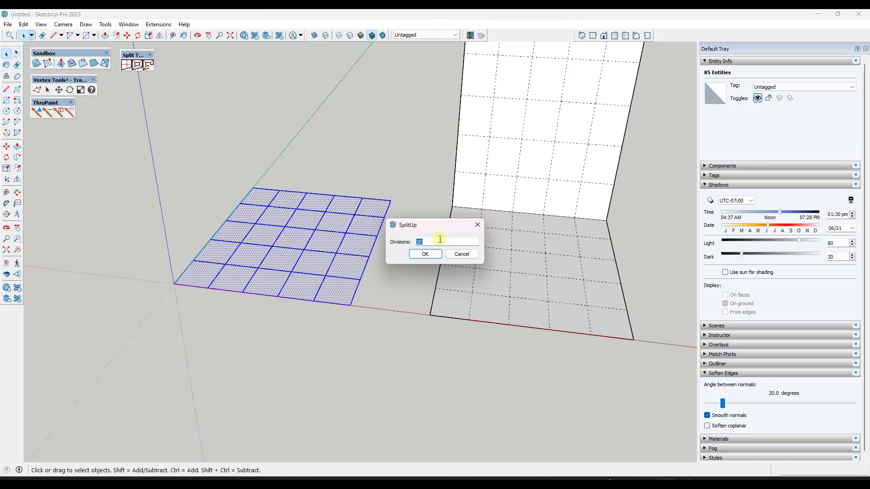
text(2)
key(Return)
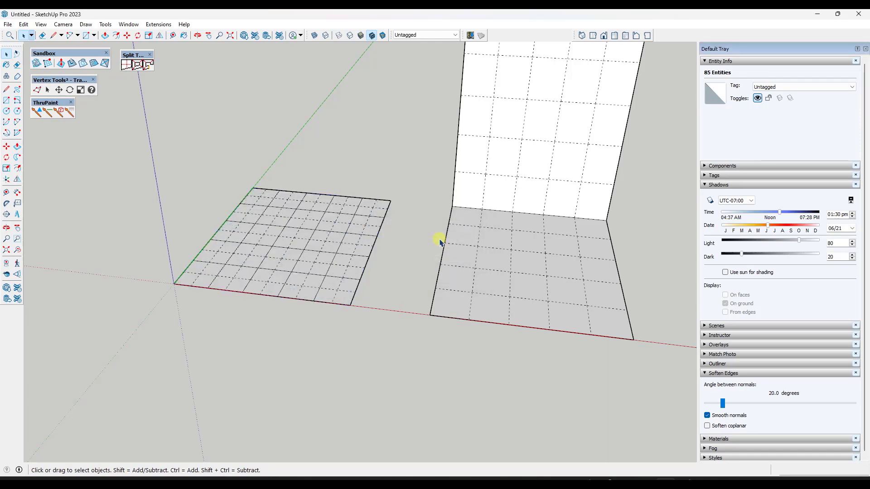
scroll(276, 259, up, 3)
scroll(258, 210, down, 2)
scroll(259, 211, down, 5)
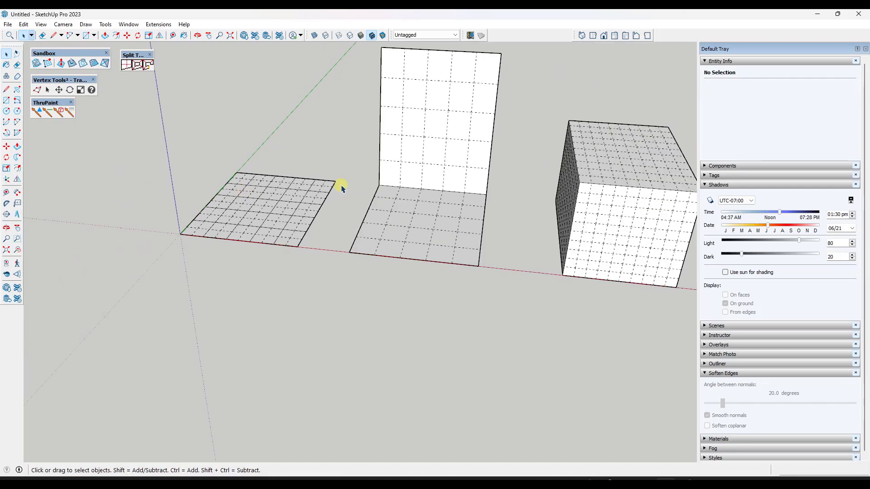
Step: Select the wall's top rows and split them again with SplitUp at 2 divisions
middle_drag(341, 185, 294, 90)
drag(286, 74, 449, 143)
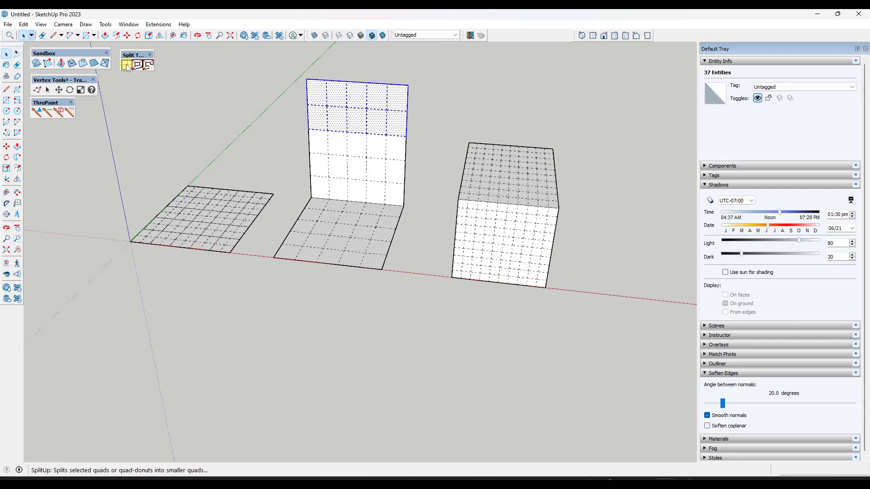
click(141, 66)
click(426, 254)
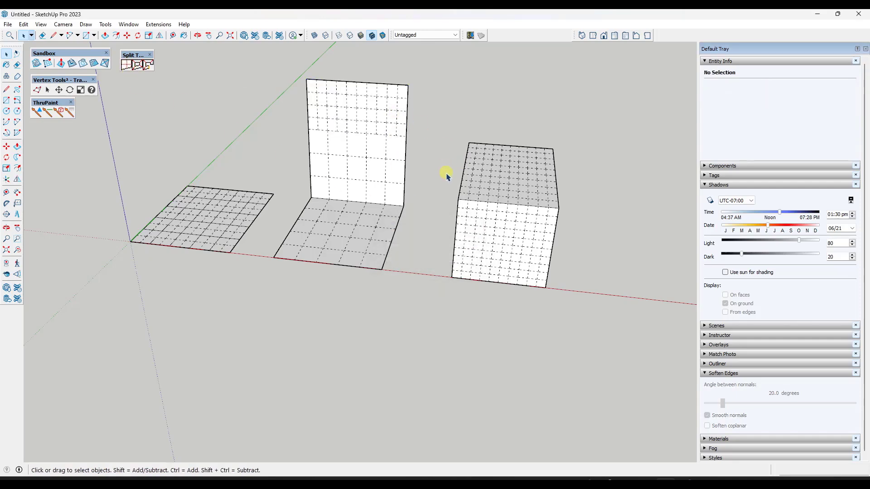
scroll(550, 148, down, 3)
scroll(449, 184, up, 5)
middle_drag(449, 183, 319, 173)
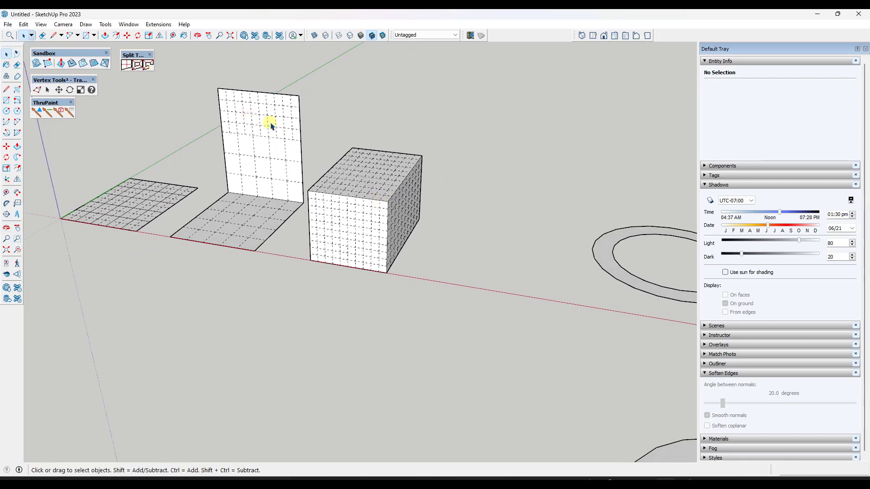
middle_drag(296, 137, 217, 185)
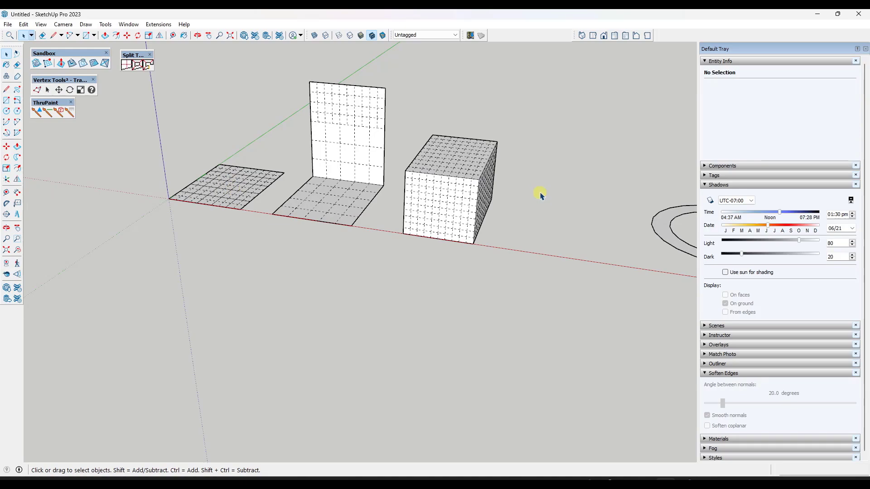
scroll(539, 192, up, 3)
scroll(431, 154, up, 2)
Step: Raise a smooth mound in the L-shape's floor panel with Sandbox Smoove
middle_drag(426, 139, 430, 163)
middle_drag(307, 130, 199, 110)
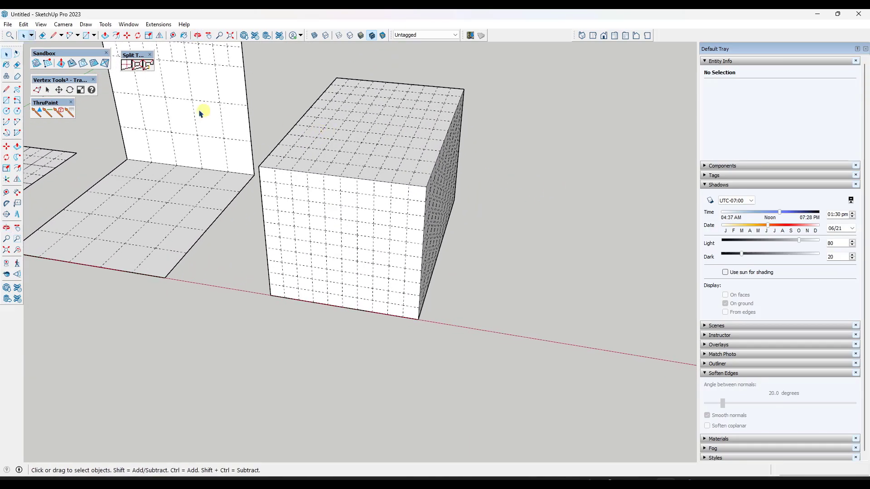
click(61, 63)
scroll(358, 181, down, 3)
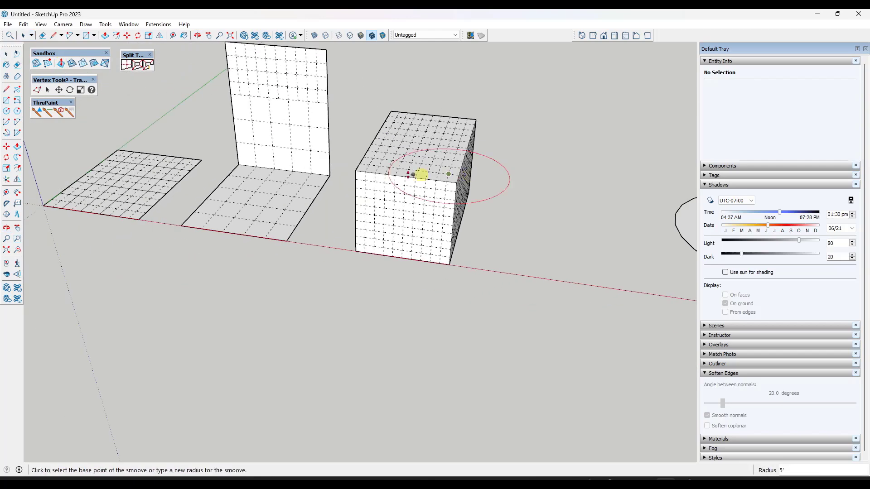
click(268, 207)
click(275, 183)
Step: Bulge the wall's surface into waves with further Smoove deformations
click(253, 150)
scroll(294, 150, down, 3)
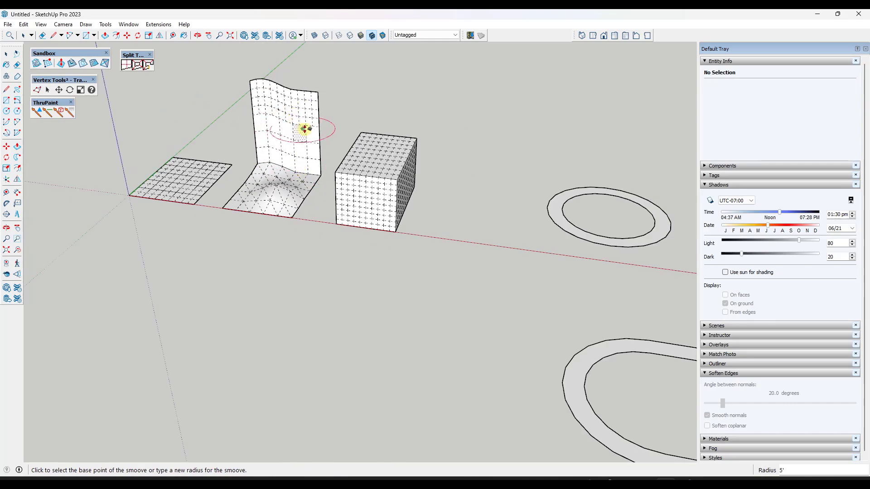
click(310, 123)
click(344, 112)
scroll(406, 162, up, 5)
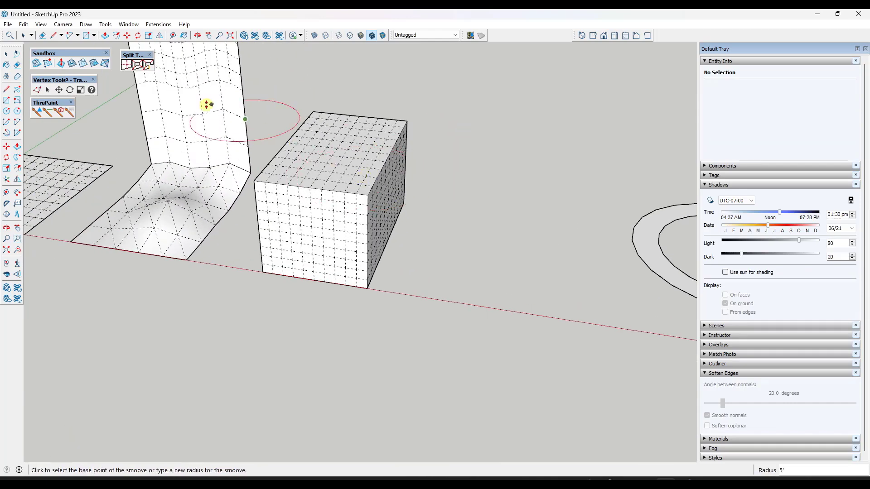
Step: Turn on Vertex Tools and raise a dome on the cube's top
click(37, 91)
click(361, 177)
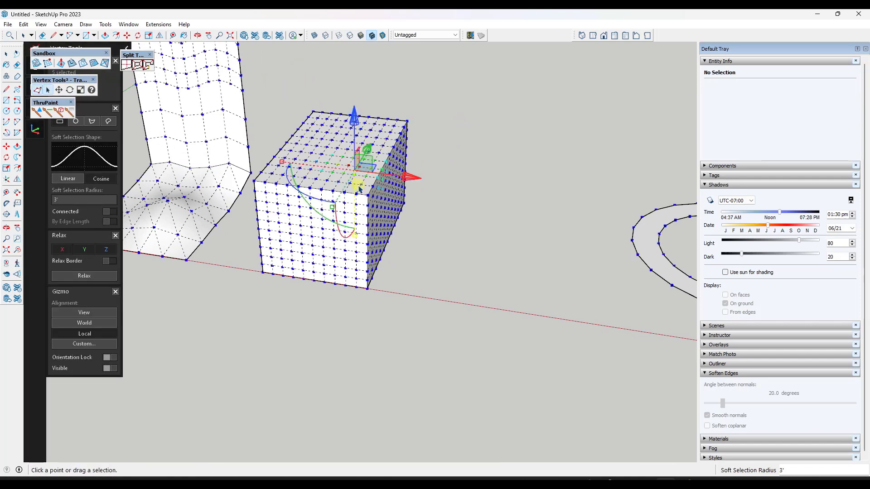
click(412, 181)
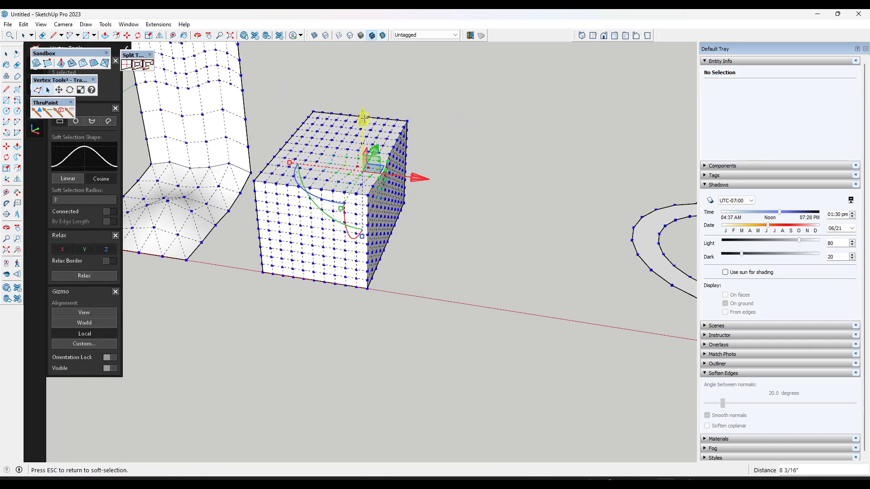
click(416, 156)
Step: Shift the cube's top-right corner vertices sideways and lift the corner upward
drag(389, 123, 429, 150)
click(460, 140)
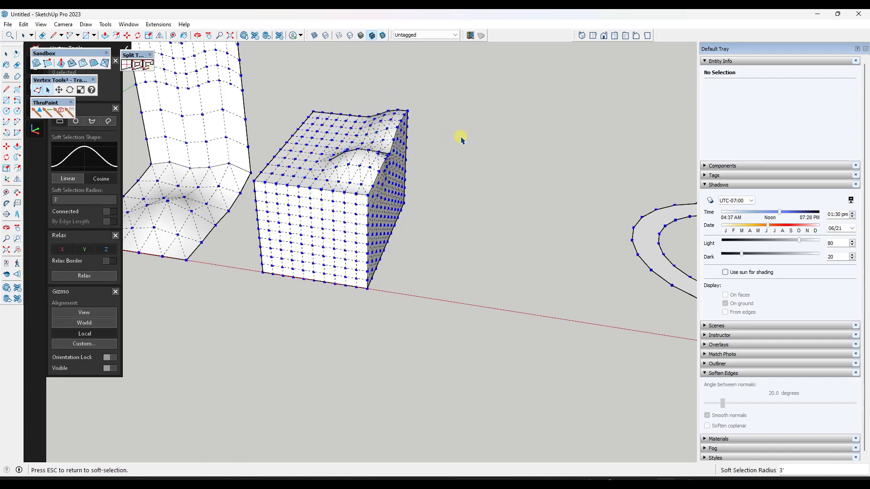
click(374, 111)
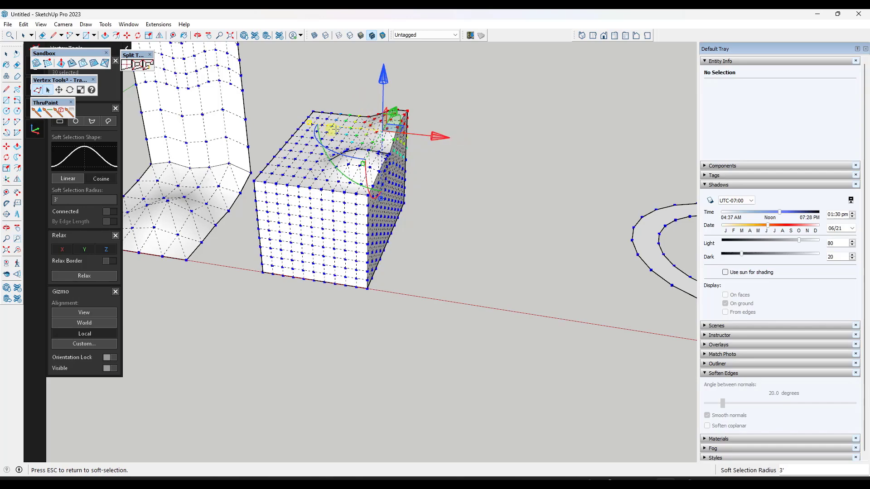
drag(385, 84, 383, 68)
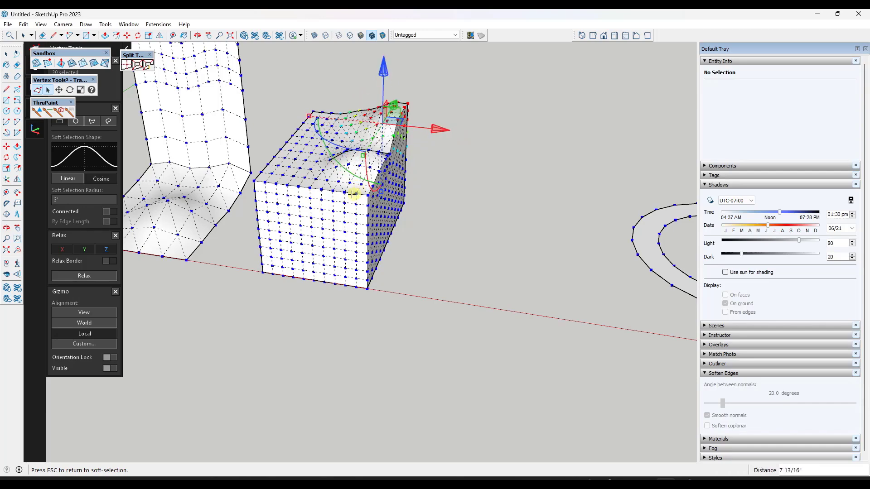
Step: Bulge the cube's left side outward from a vertex on its left edge
middle_drag(290, 180, 268, 179)
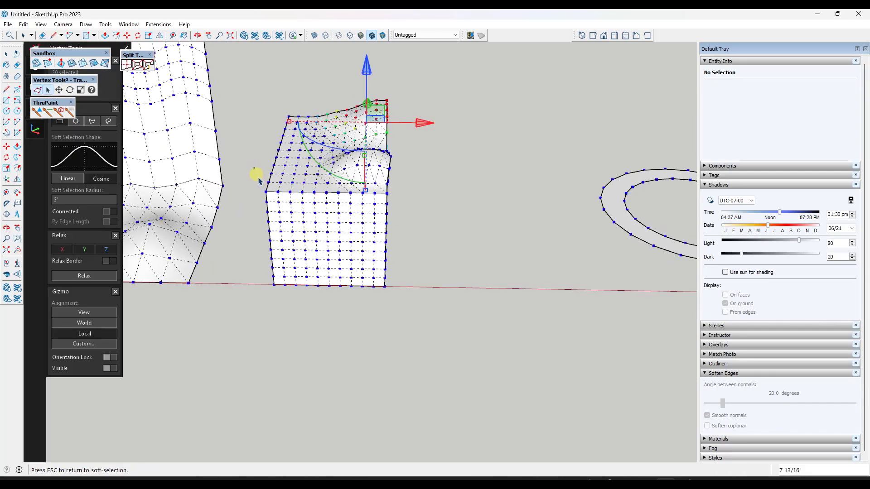
click(263, 180)
drag(302, 143, 310, 200)
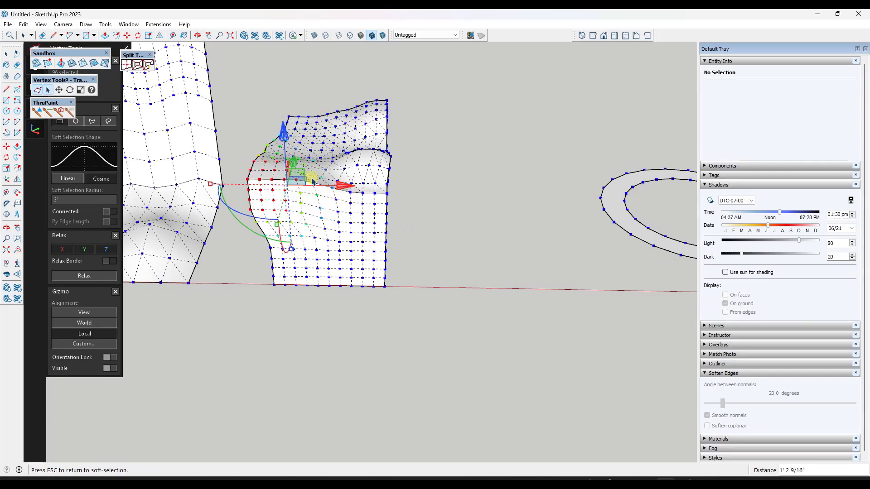
middle_drag(314, 182, 399, 202)
Step: Exit vertex editing and tilt the view toward the donut ring
key(space)
scroll(244, 202, up, 2)
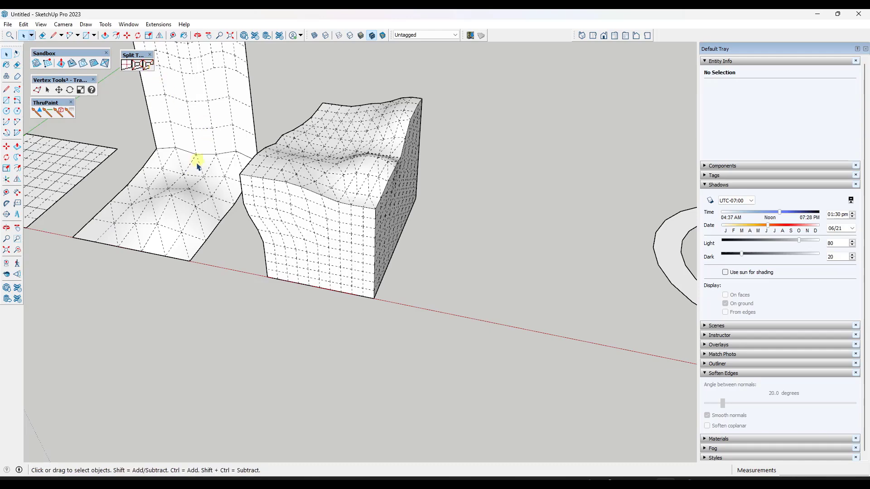
scroll(169, 162, down, 3)
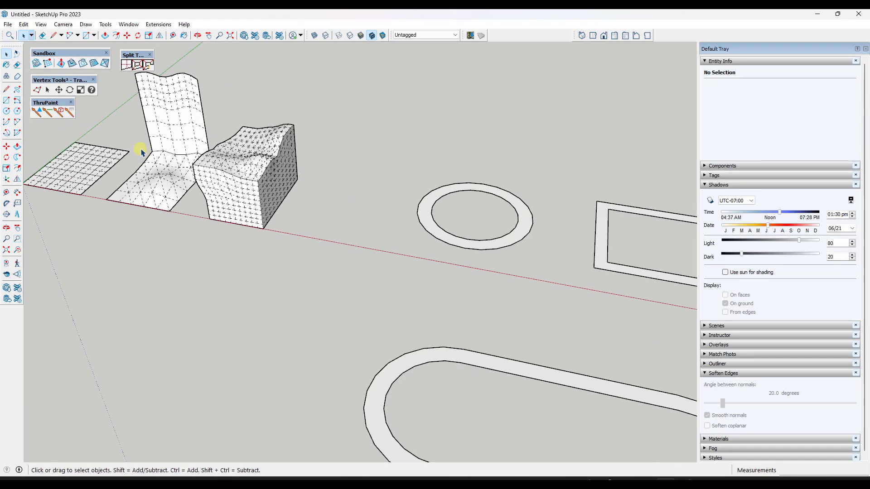
scroll(563, 204, up, 3)
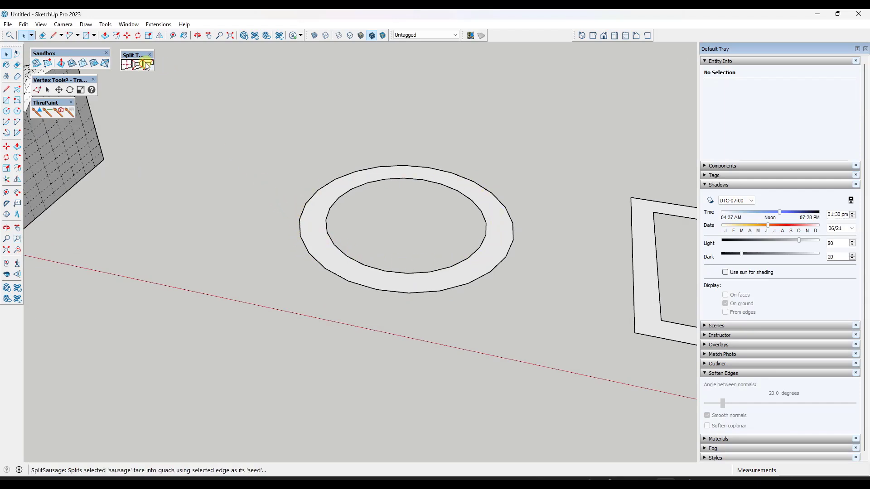
key(o)
drag(409, 202, 410, 240)
scroll(292, 160, down, 2)
key(space)
Step: Window-select the ring and Move-copy it with Ctrl to a spot above the original
drag(252, 133, 458, 290)
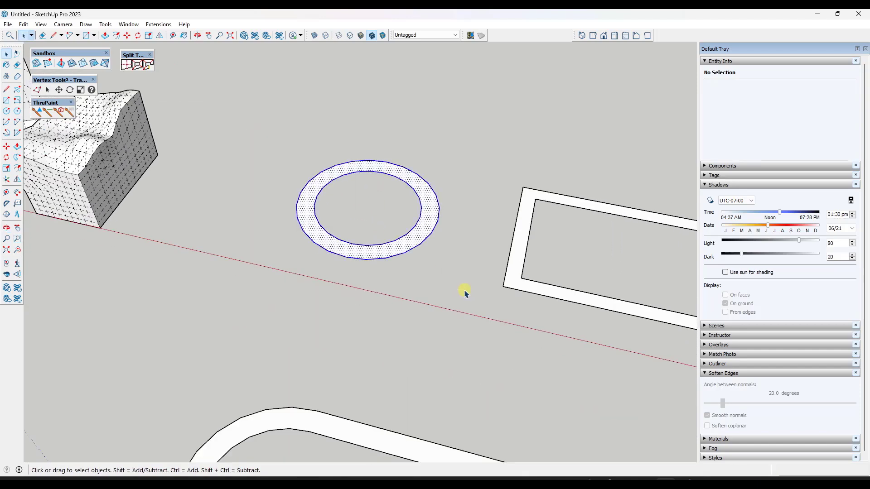
key(m)
key(ctrl)
click(440, 219)
click(479, 110)
key(space)
scroll(513, 117, up, 2)
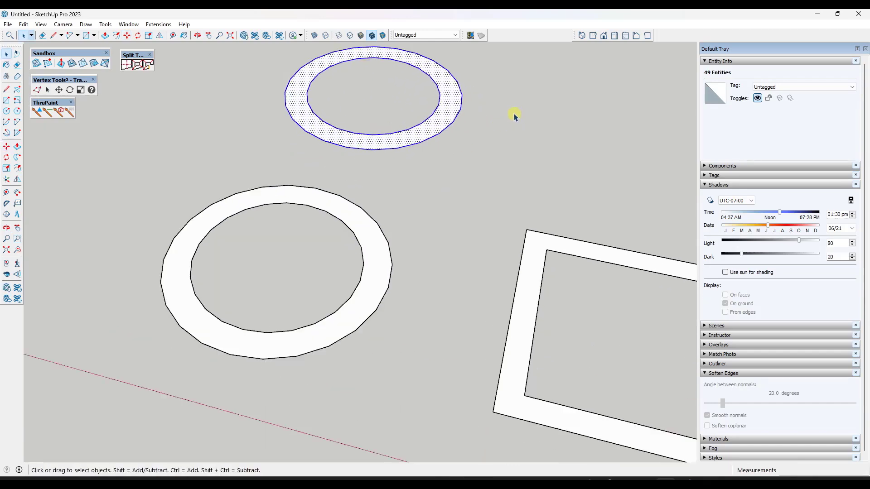
scroll(376, 254, up, 1)
scroll(393, 175, down, 2)
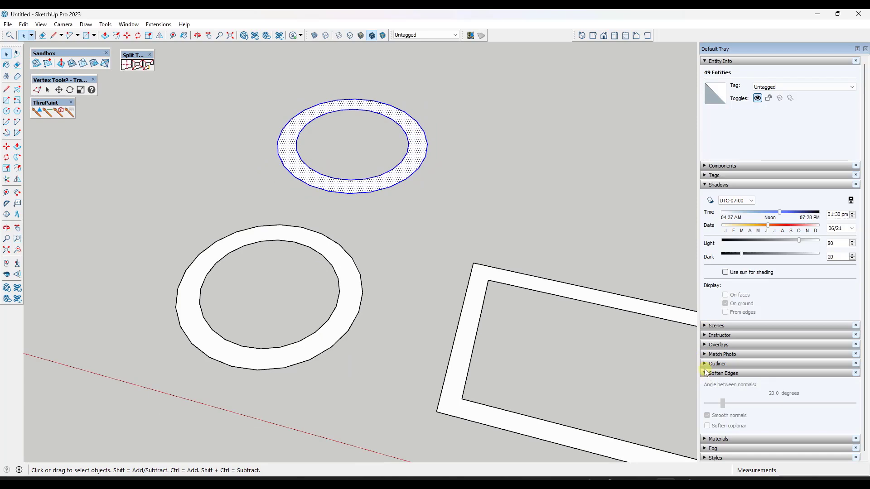
Step: Paint the top ring with Concrete Scored Jointless from the Asphalt and Concrete collection
click(706, 437)
click(798, 339)
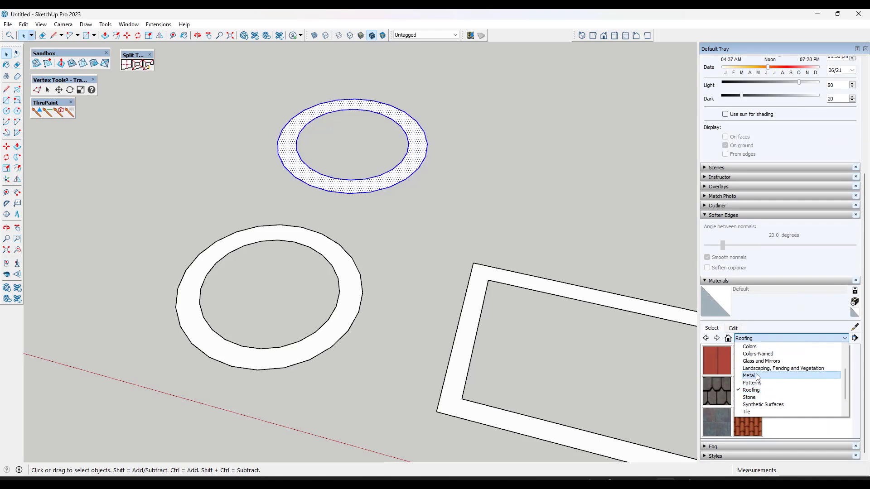
click(761, 347)
click(779, 391)
click(416, 142)
mouse_move(415, 141)
middle_down()
mouse_move(386, 144)
mouse_move(414, 262)
middle_up()
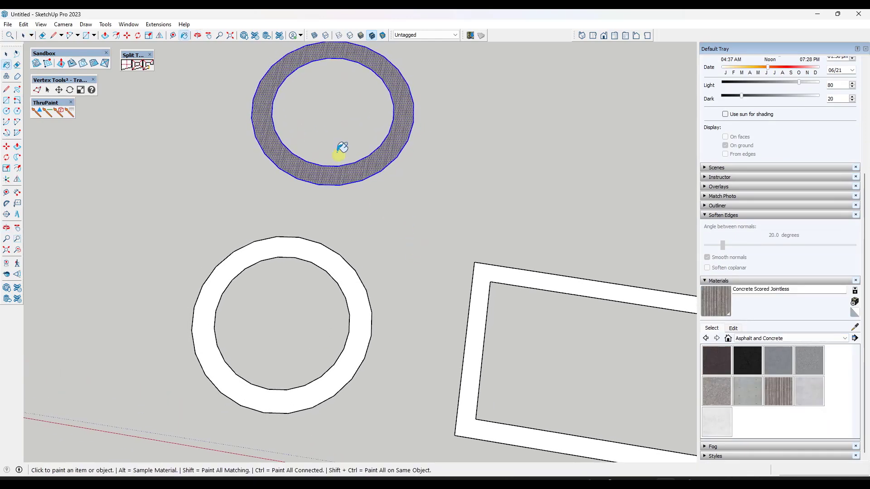
Step: Orbit toward the lower ring and window-select its whole face and edges
scroll(349, 217, up, 5)
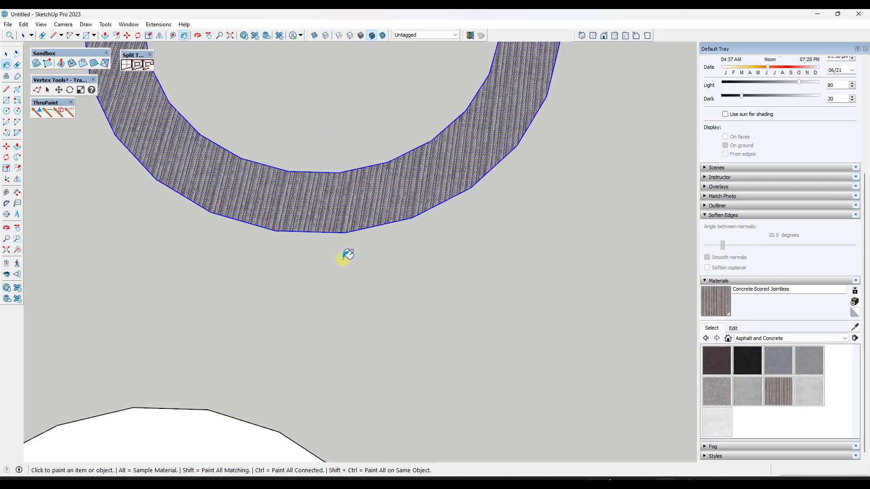
scroll(344, 259, down, 6)
scroll(415, 109, up, 3)
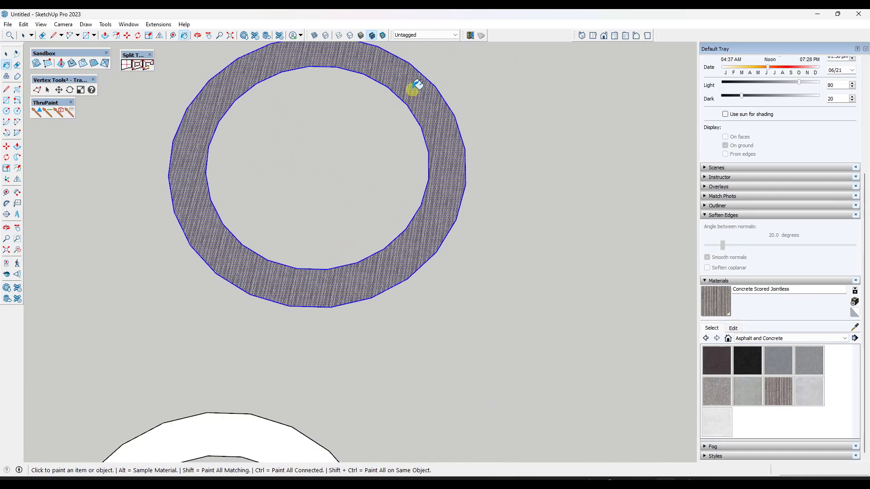
scroll(417, 84, up, 2)
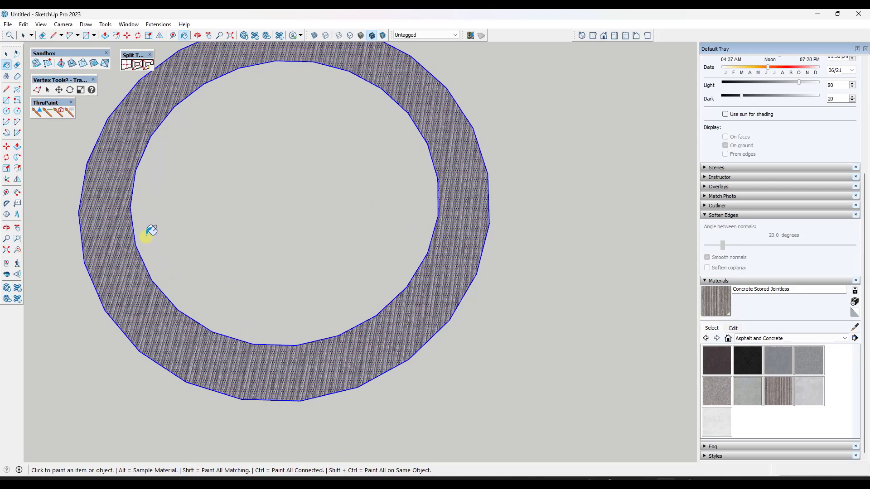
scroll(147, 229, down, 1)
scroll(148, 229, down, 3)
middle_drag(233, 224, 217, 254)
scroll(163, 247, up, 2)
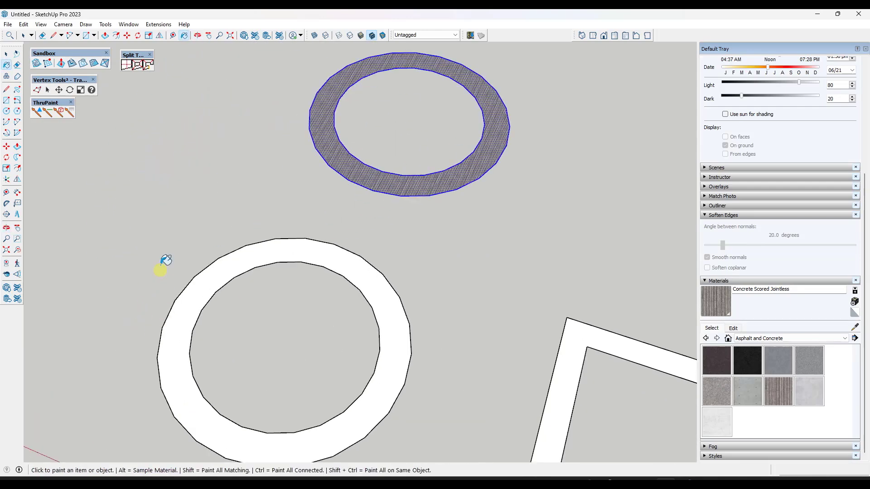
middle_drag(164, 247, 164, 295)
key(space)
mouse_move(120, 209)
mouse_down()
mouse_move(146, 243)
mouse_move(416, 435)
mouse_up()
drag(44, 170, 434, 428)
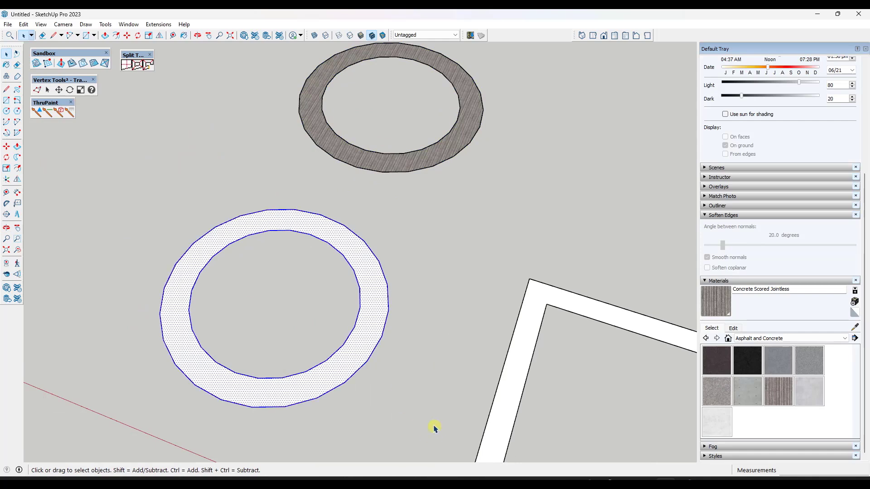
Step: Split the lower ring into radial quad pieces with SplitDonut and select the segmented ring
click(136, 65)
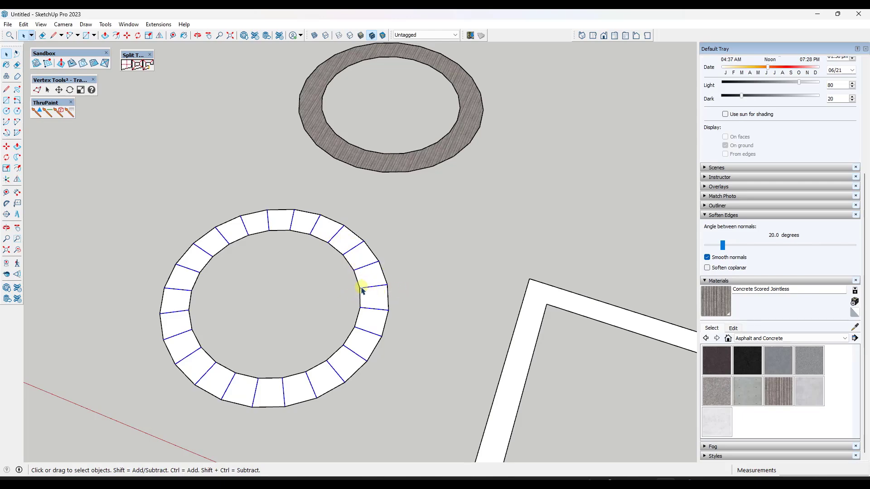
scroll(396, 285, down, 3)
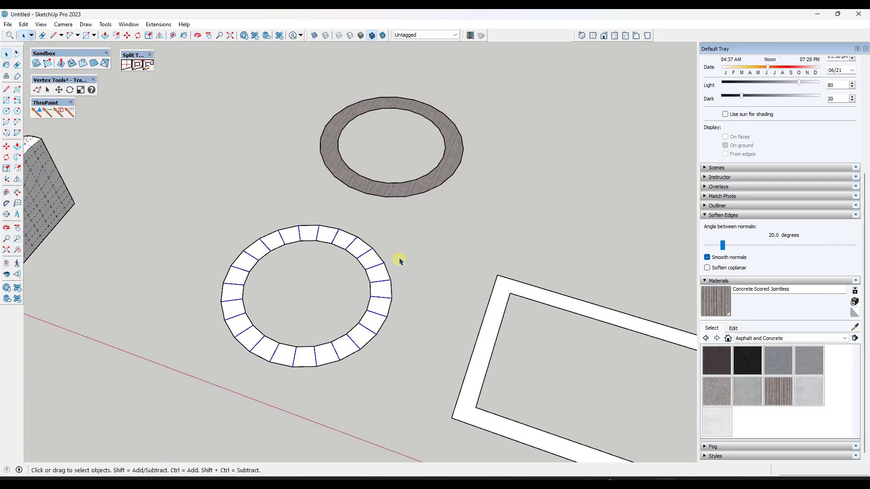
middle_drag(396, 254, 352, 324)
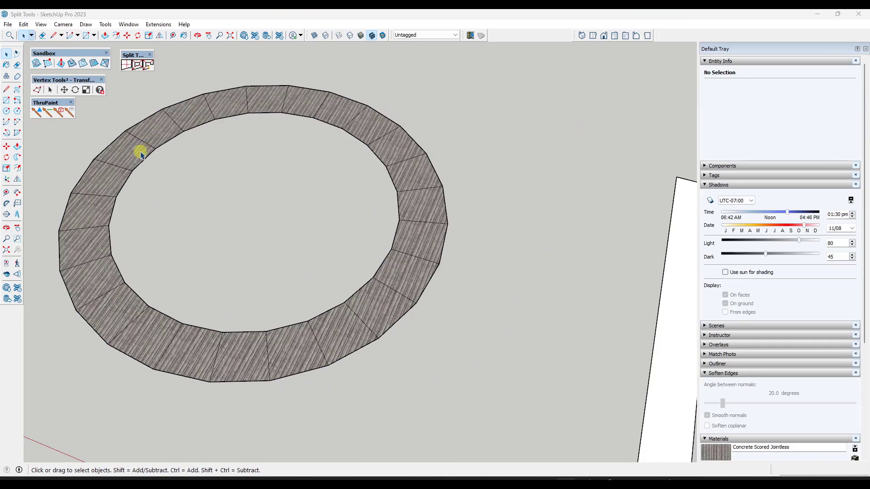
scroll(140, 150, down, 3)
middle_drag(142, 148, 144, 188)
scroll(113, 152, down, 3)
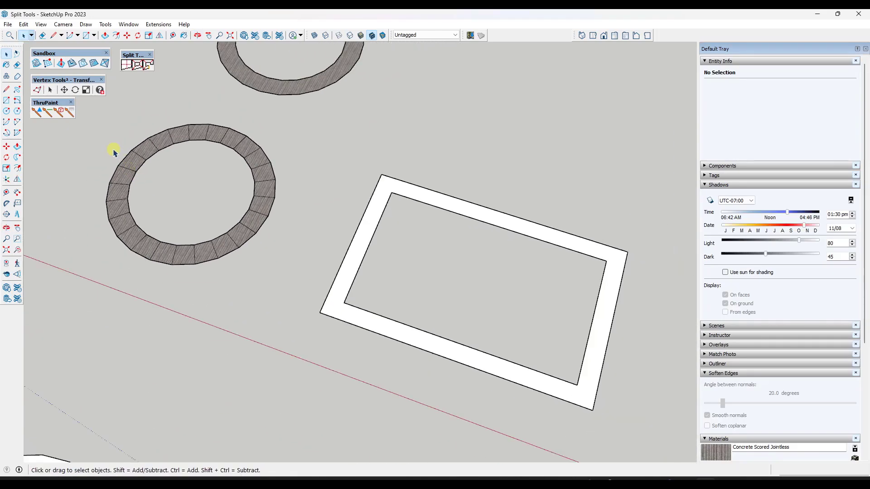
drag(90, 121, 297, 275)
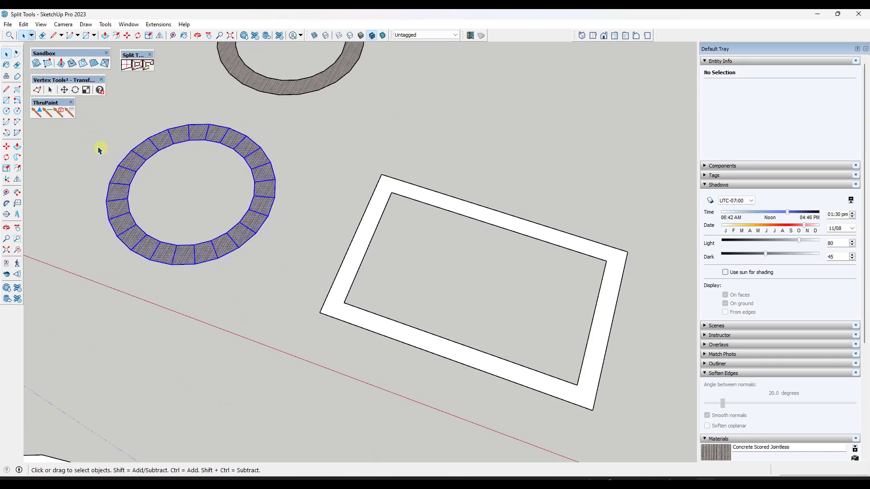
Step: Repaint the segmented ring through ThruPaint with Natural UV so the Concrete Scored Jointless texture flows continuously
click(36, 111)
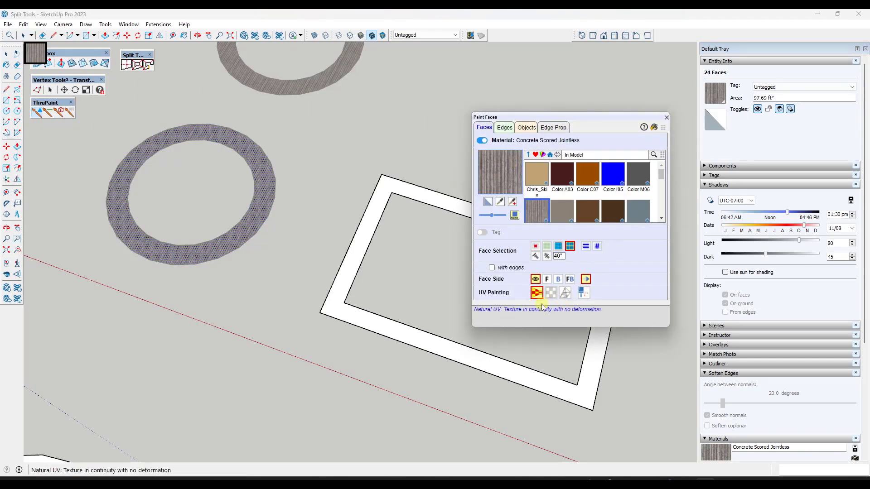
scroll(253, 190, up, 3)
scroll(271, 193, down, 2)
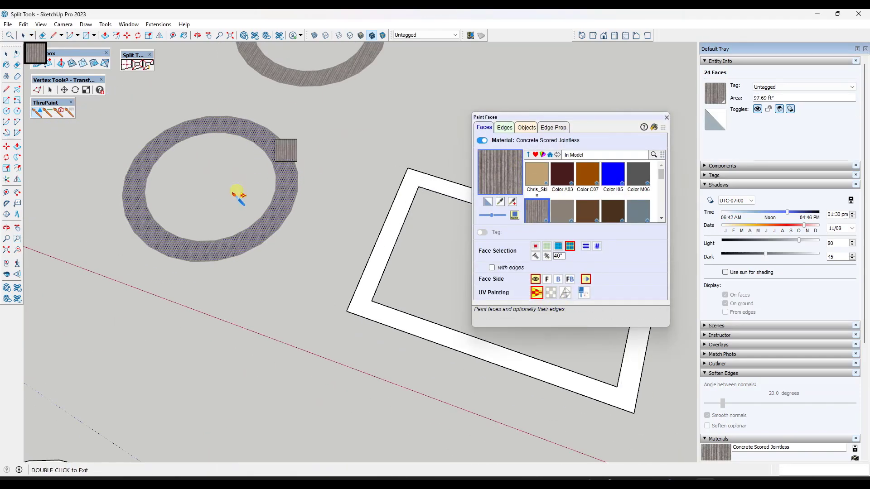
scroll(190, 204, up, 3)
click(144, 269)
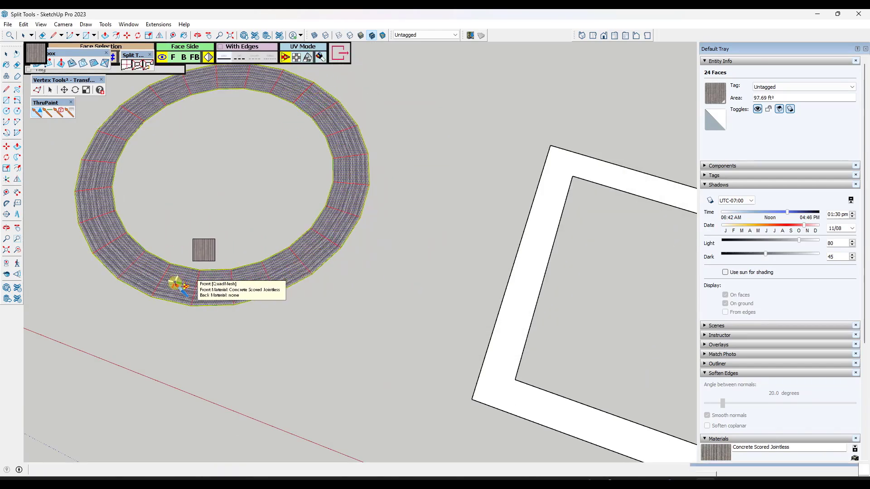
scroll(172, 285, up, 3)
scroll(141, 272, down, 1)
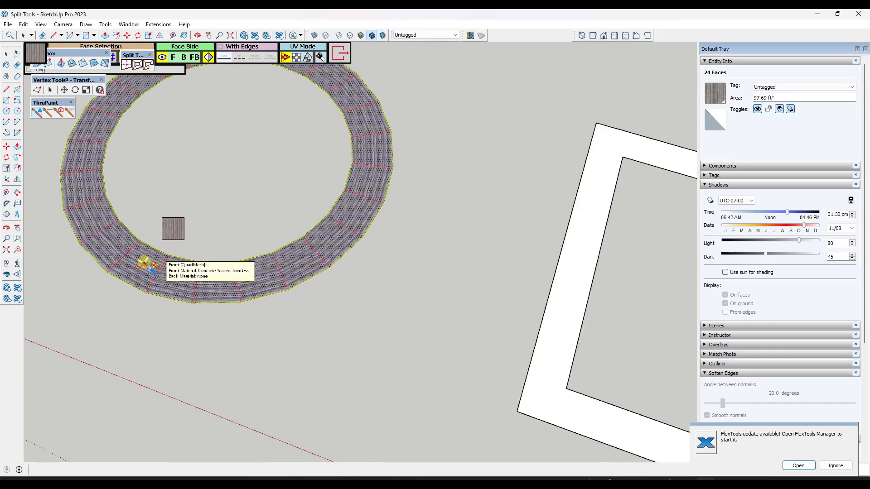
scroll(217, 175, down, 2)
Step: Split the rectangular frame into four pieces with diagonal cuts at its corners
key(space)
scroll(281, 169, down, 3)
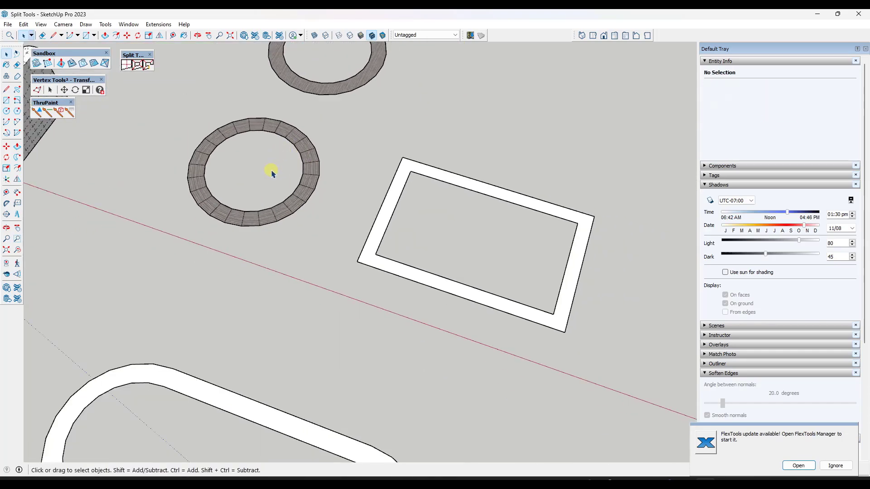
scroll(317, 154, down, 3)
scroll(367, 137, down, 3)
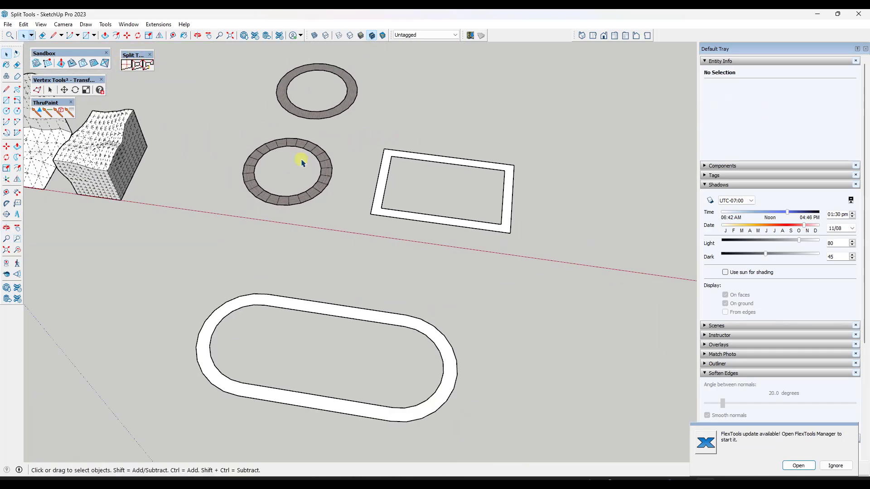
drag(361, 130, 564, 240)
scroll(548, 193, up, 3)
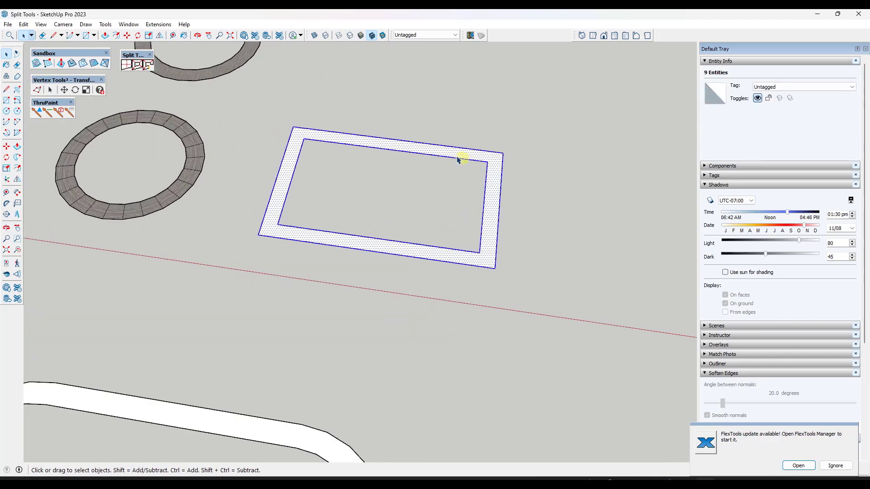
click(138, 68)
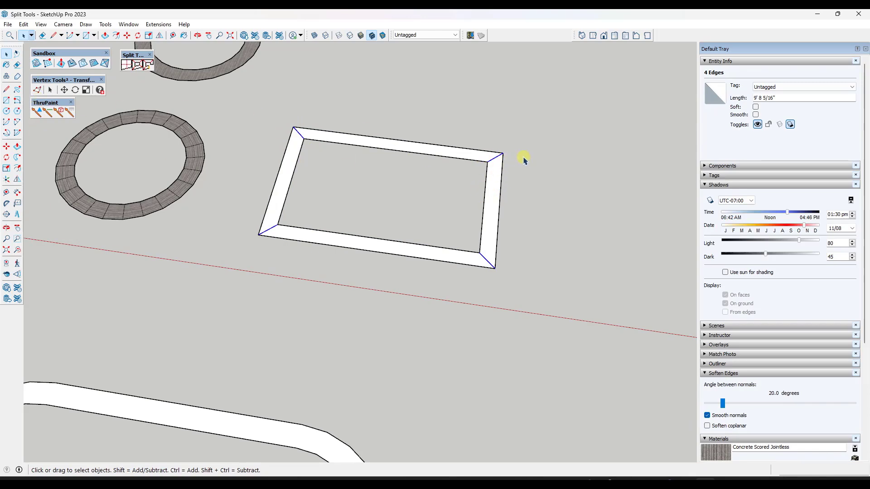
Step: Select the oval track's face and edges
scroll(520, 155, down, 5)
scroll(462, 307, up, 4)
double_click(512, 329)
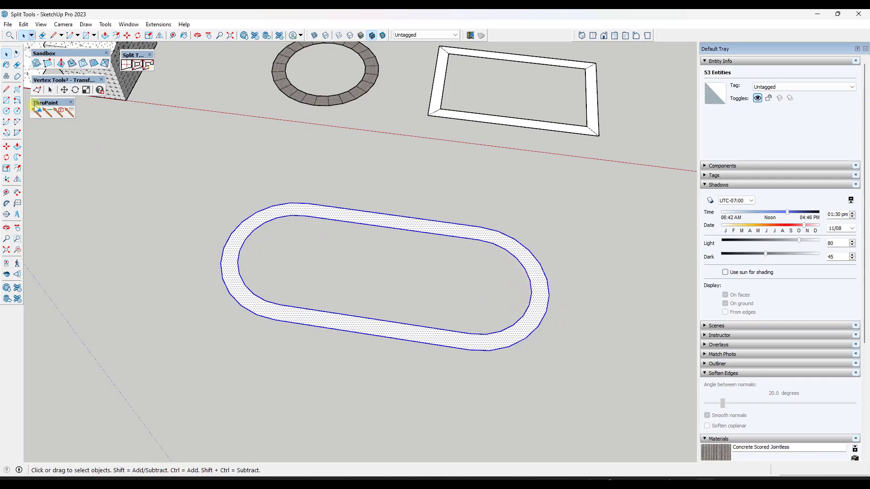
Step: Split the oval track into quad segments and set the ring's inner circle to 24 segments
click(136, 66)
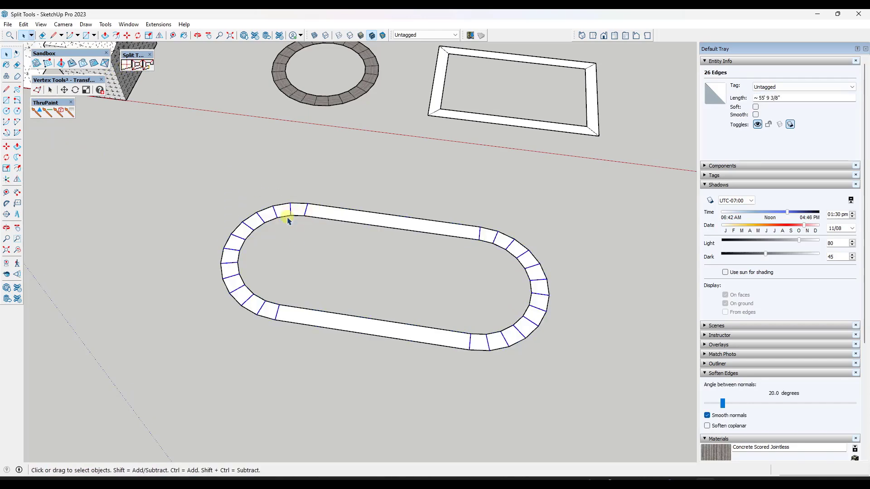
scroll(333, 217, down, 4)
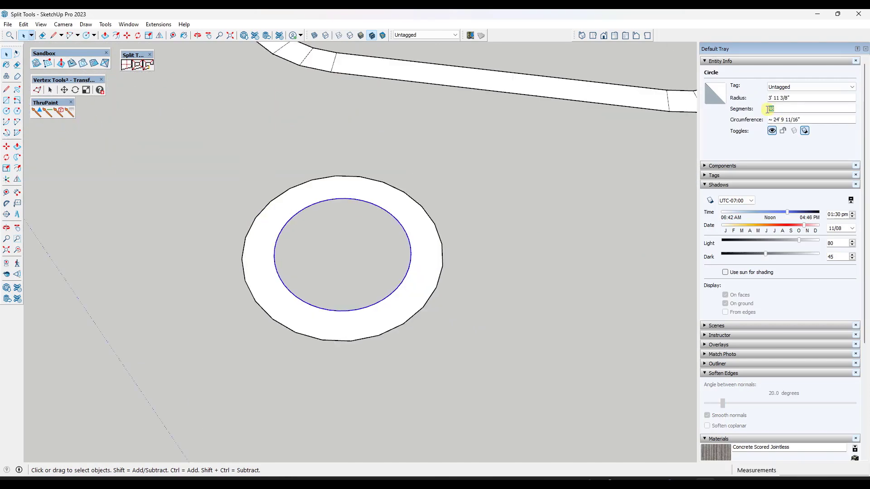
click(765, 111)
text(24)
key(Return)
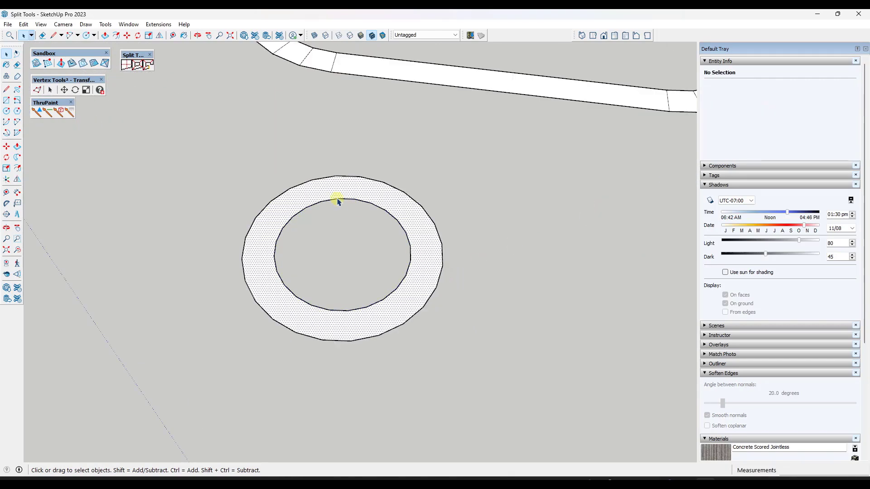
Step: Test-split the ring face into 24 quads, delete the radial split edges, and select the inner circle
click(334, 198)
click(132, 64)
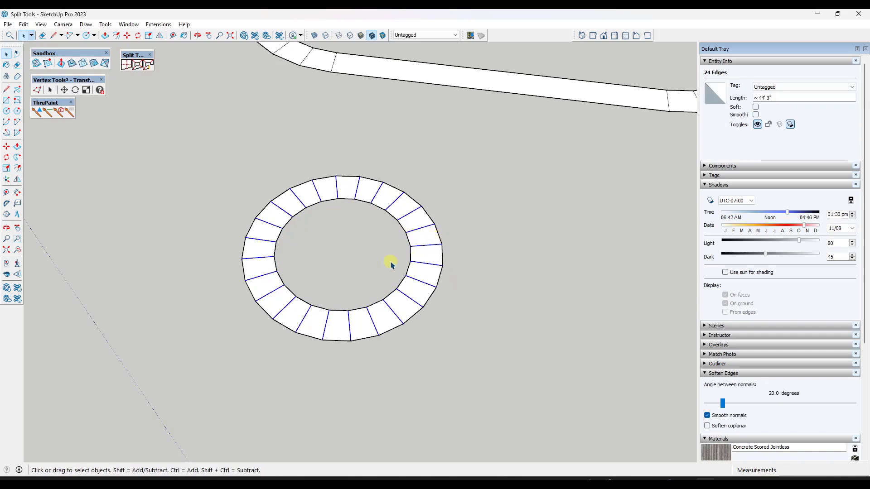
key(Delete)
click(410, 247)
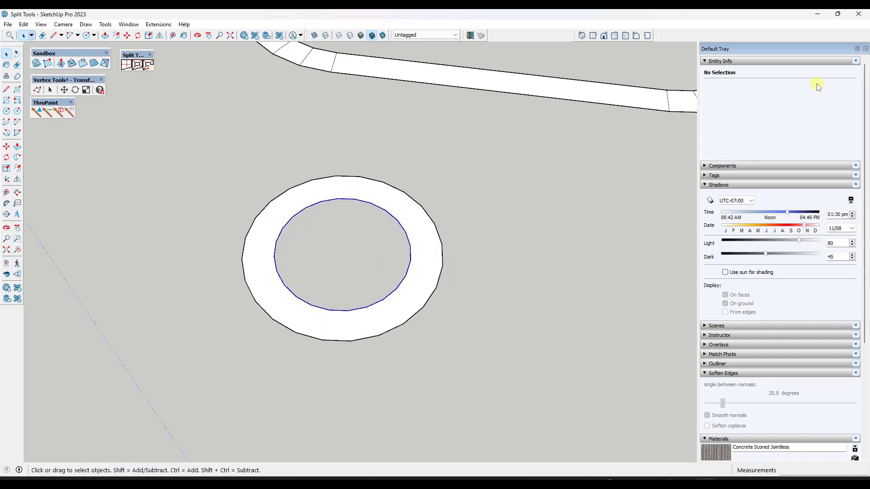
Step: Apply 48 segments to the inner circle and attempt a donut split, dismissing the warning
click(789, 111)
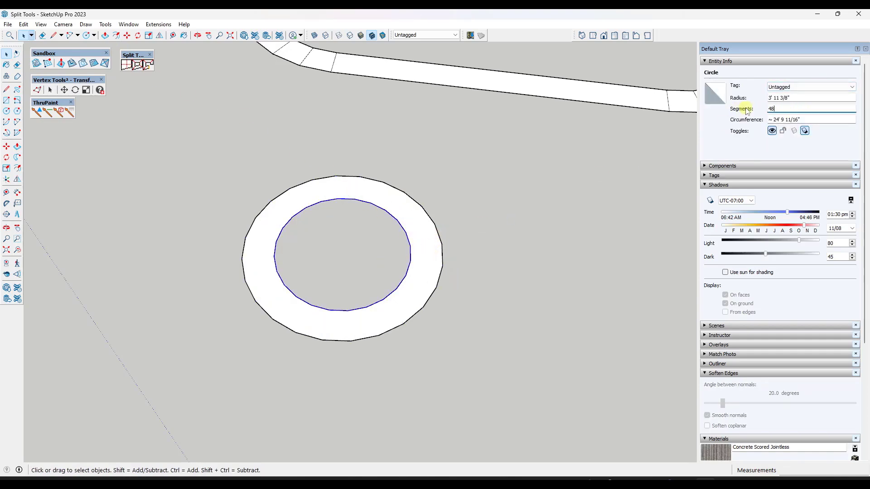
key(Return)
click(409, 248)
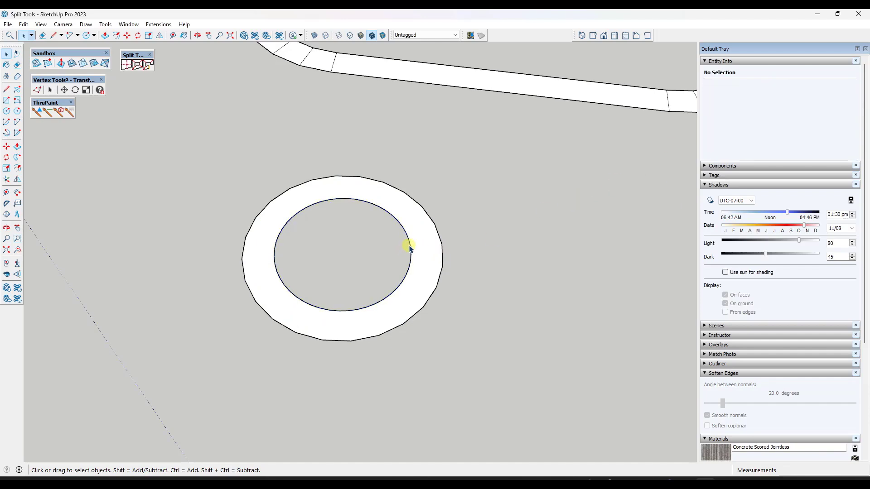
click(418, 249)
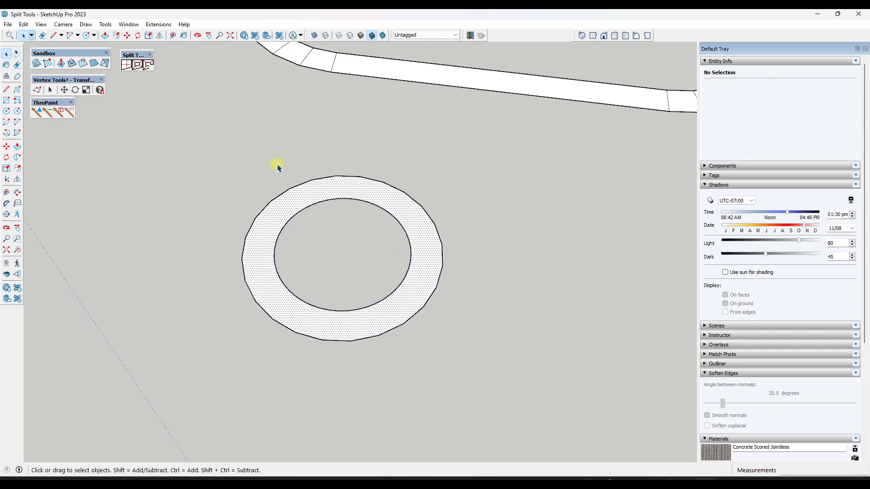
click(137, 64)
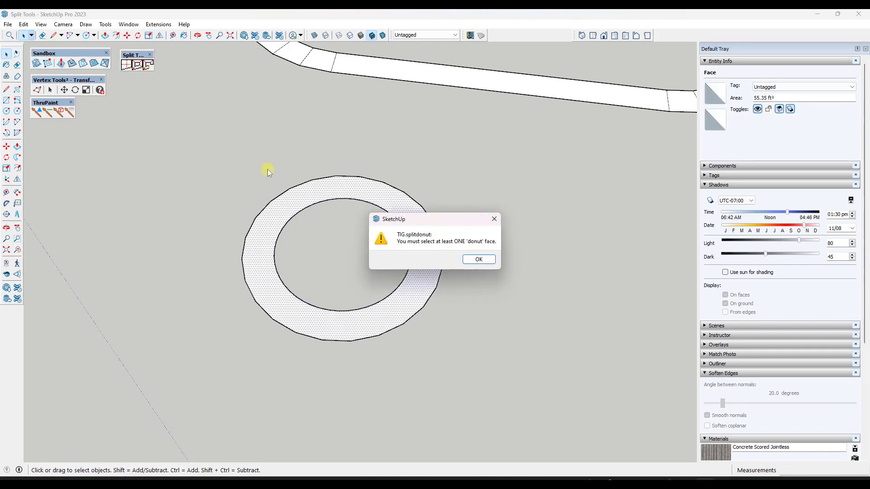
click(480, 260)
Step: Rebuild the ring's inner circle with 24 segments
scroll(418, 257, up, 3)
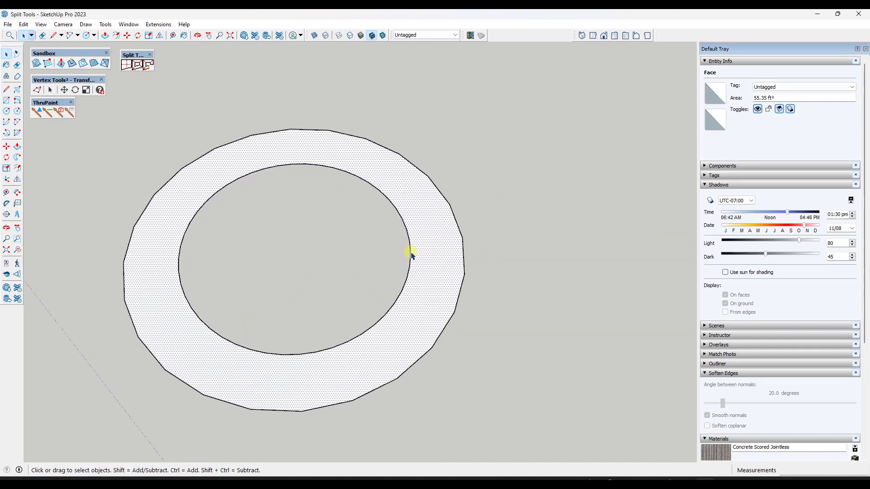
click(410, 254)
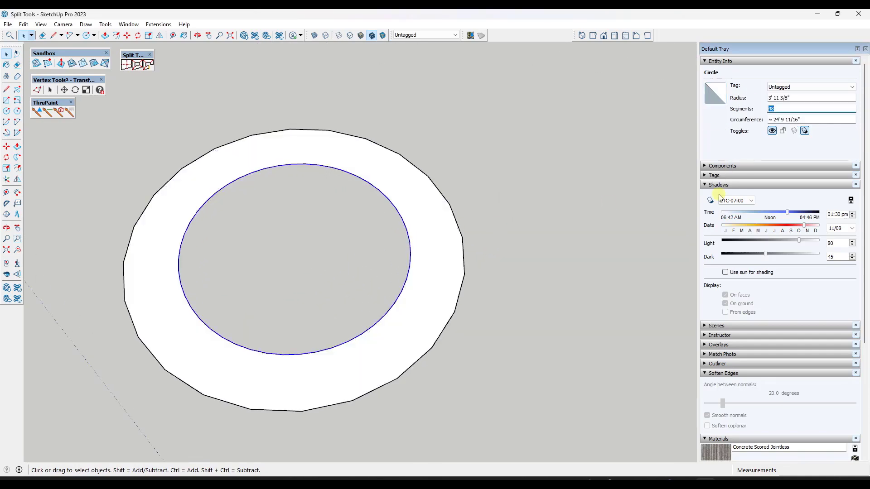
key(Return)
click(565, 162)
middle_drag(535, 170, 316, 202)
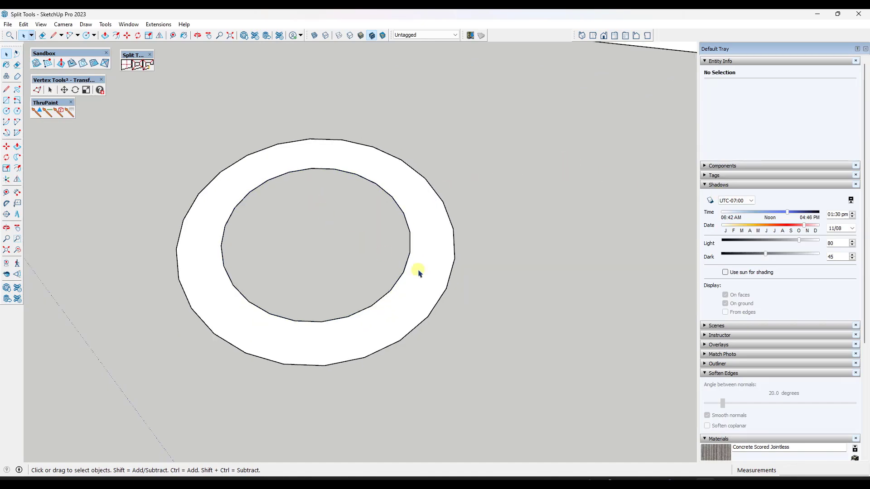
Step: Draw two cut lines across the ring's right side and erase the wedge between them
scroll(417, 271, up, 3)
key(l)
click(403, 276)
click(461, 298)
click(412, 248)
click(473, 257)
key(e)
drag(403, 252, 503, 286)
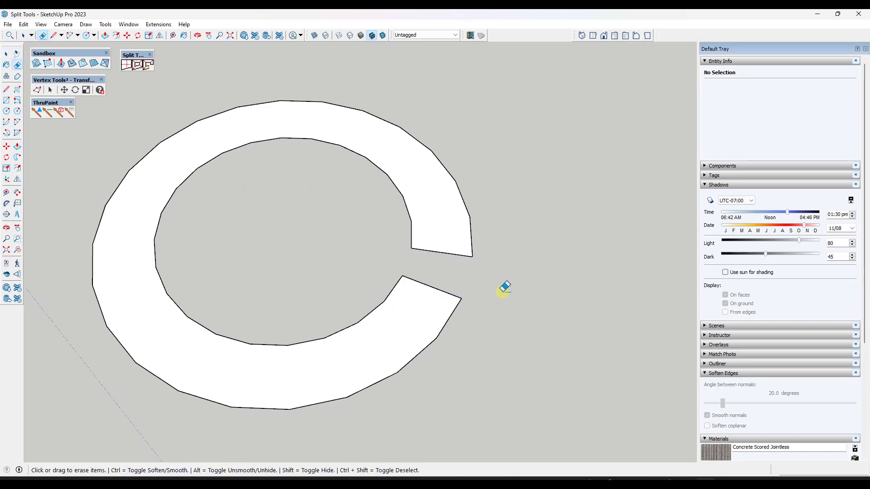
Step: Select the open ring face and attempt a donut split, dismissing the warning
key(space)
scroll(472, 241, down, 2)
scroll(472, 244, up, 2)
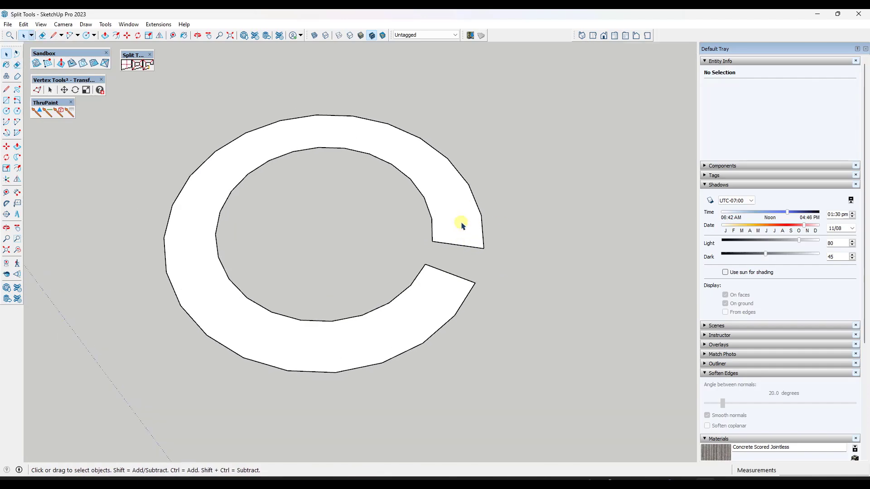
click(461, 227)
click(136, 64)
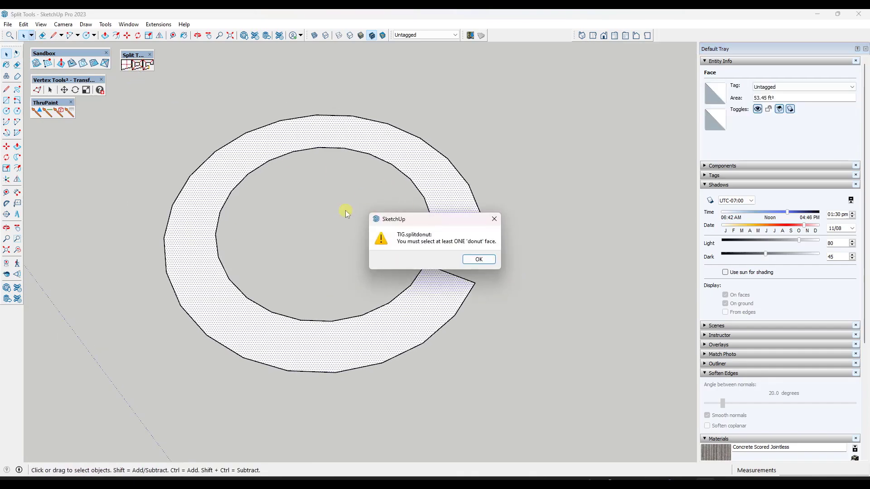
click(479, 260)
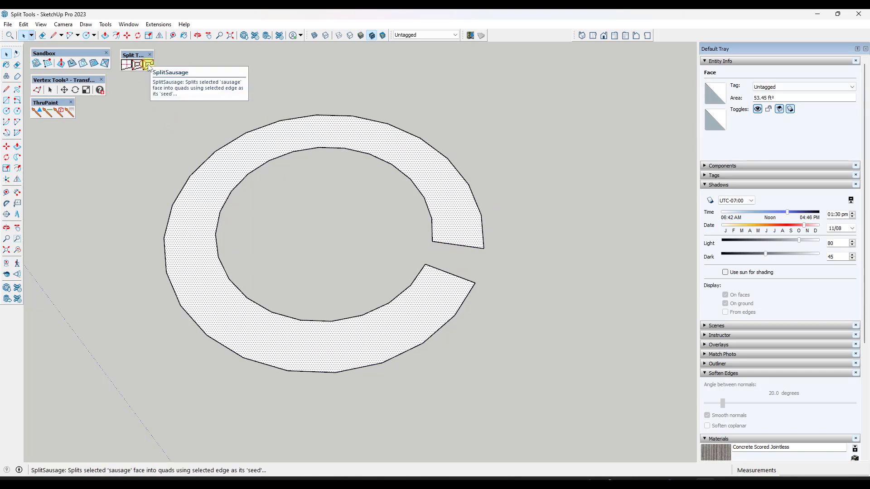
Step: Split the C-shaped ring into a chain of quads with SplitSausage, seeded from its end edge
click(341, 220)
click(460, 217)
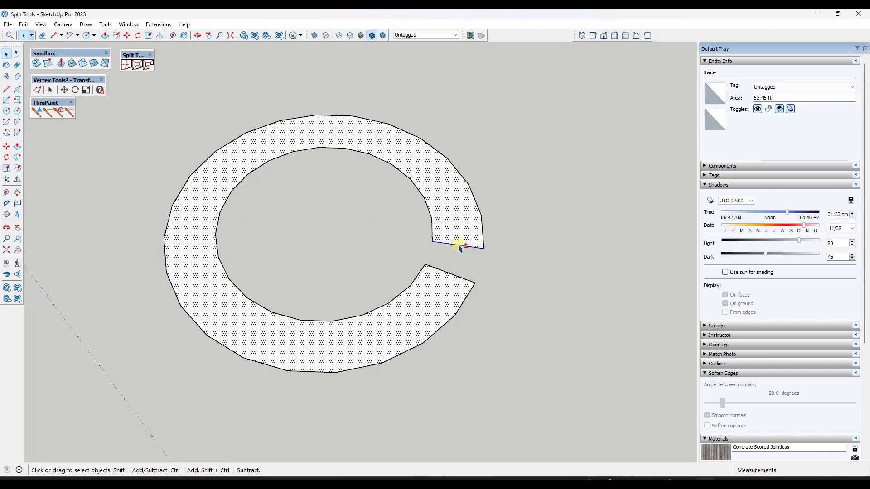
shift+click(459, 247)
click(148, 66)
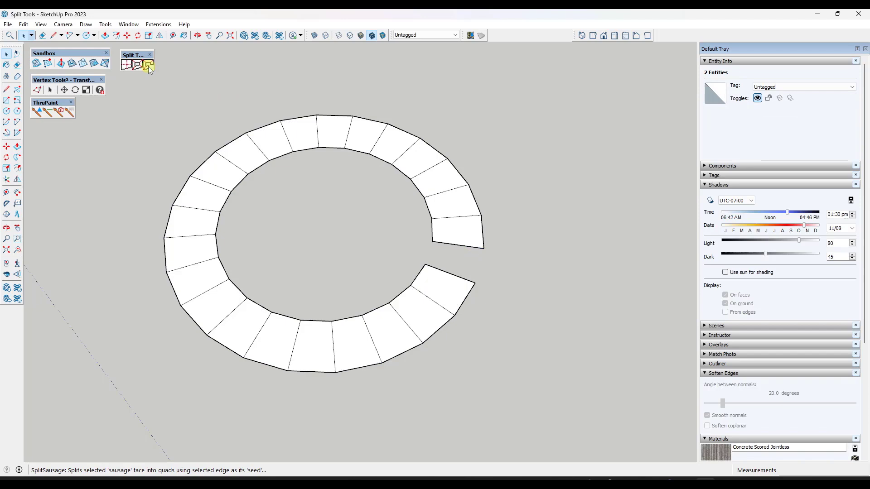
click(471, 253)
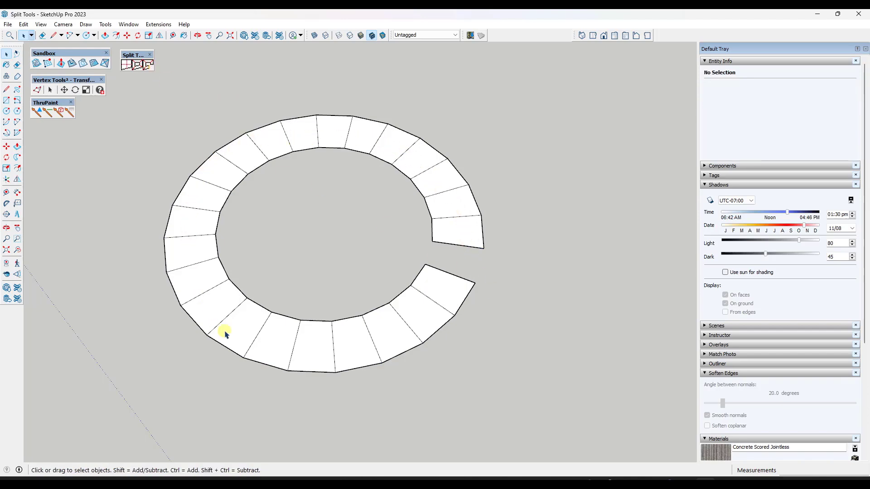
Step: Paint the arch with the Brick Antique 01 material
scroll(186, 266, down, 10)
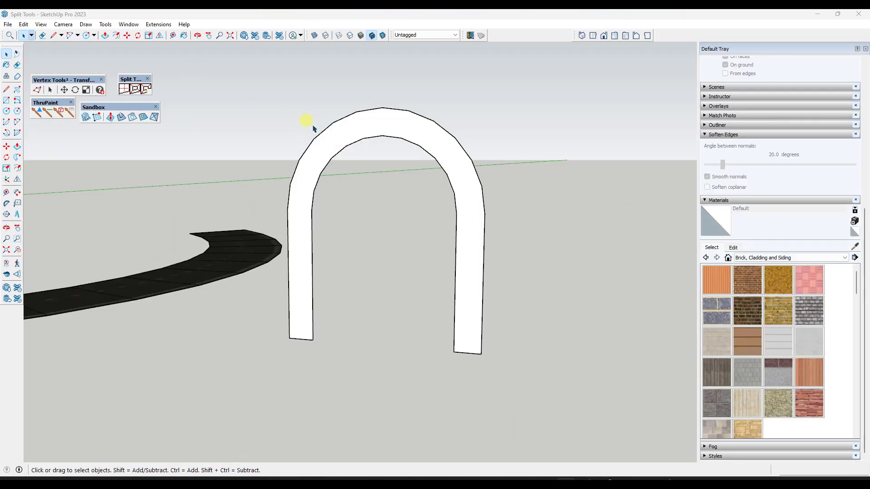
scroll(320, 138, up, 2)
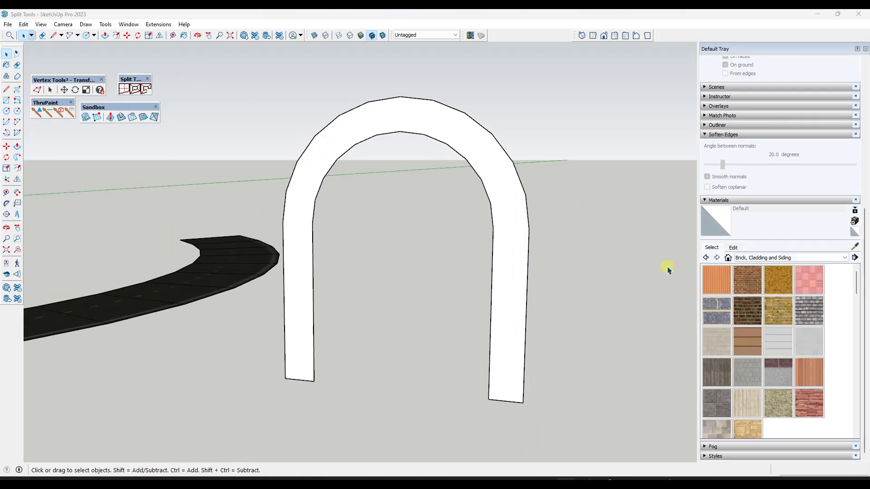
click(741, 274)
click(507, 187)
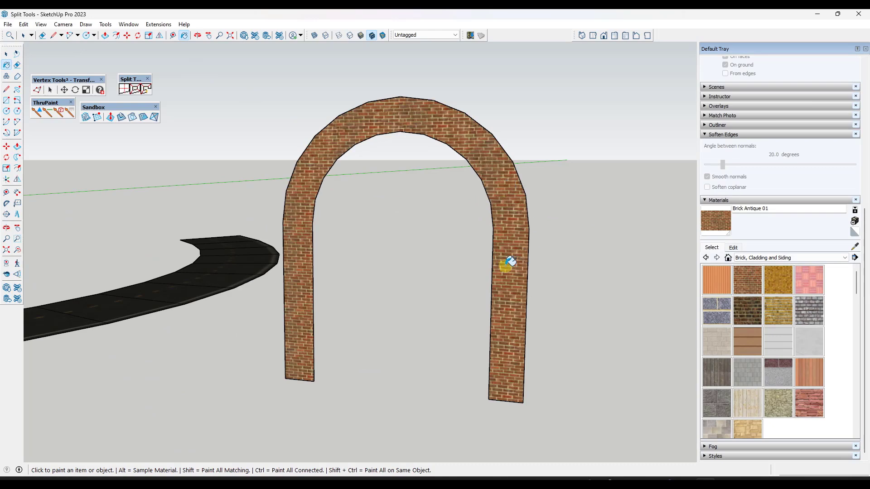
middle_drag(500, 264, 475, 262)
scroll(408, 201, down, 2)
scroll(414, 160, up, 3)
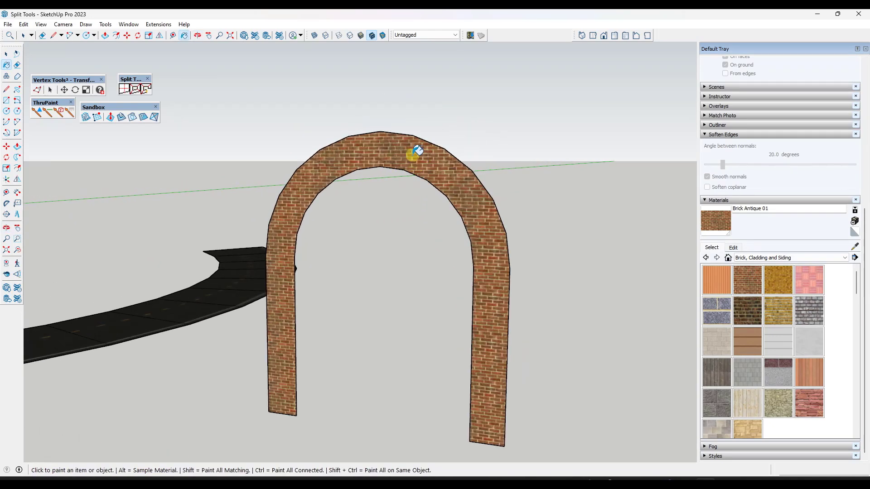
scroll(355, 155, down, 2)
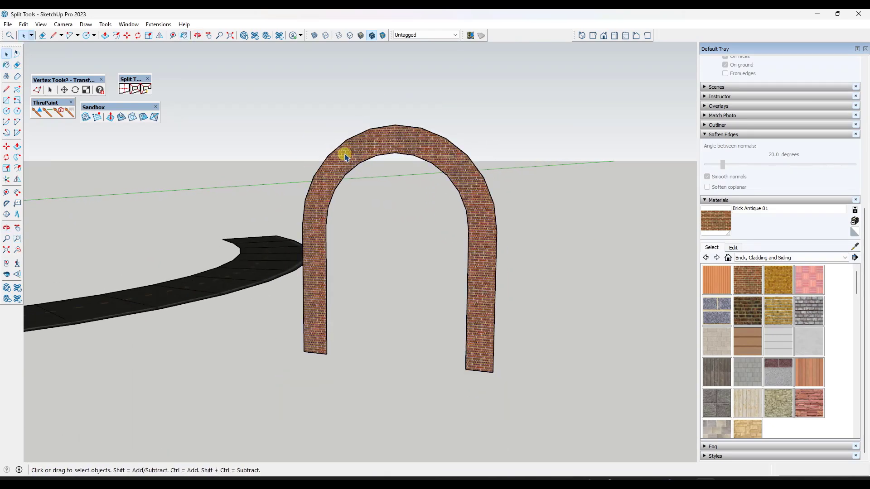
Step: Split the arch into quad segments with SplitSausage from its bottom end edge, then select it
key(space)
click(259, 274)
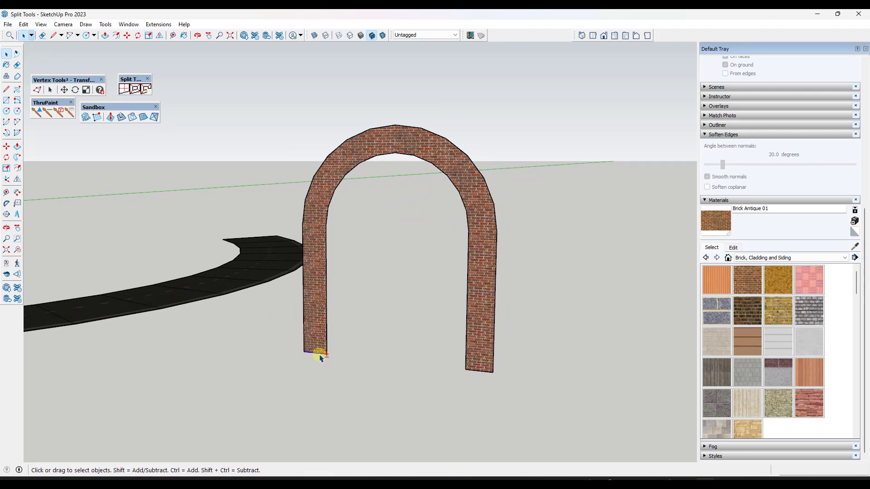
click(146, 89)
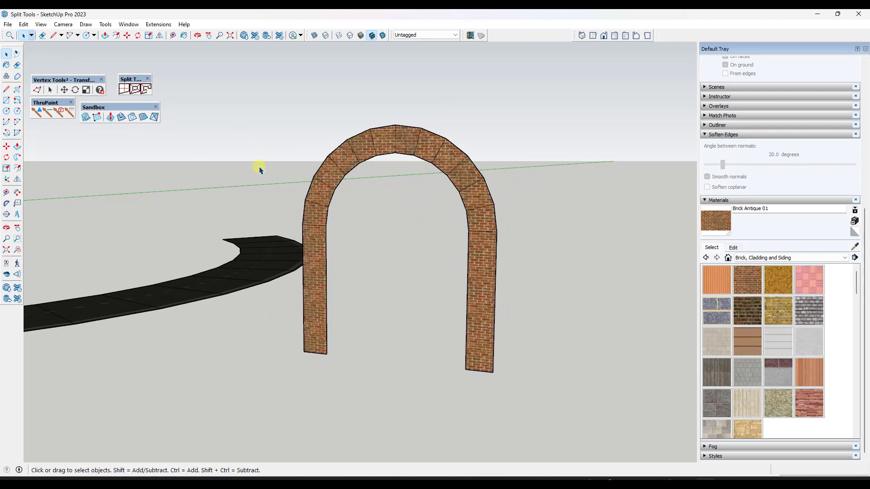
click(327, 209)
drag(268, 82, 575, 408)
Step: Repaint the arch through ThruPaint with Face by Face UV painting, then reselect the whole arch
scroll(404, 191, up, 5)
click(37, 112)
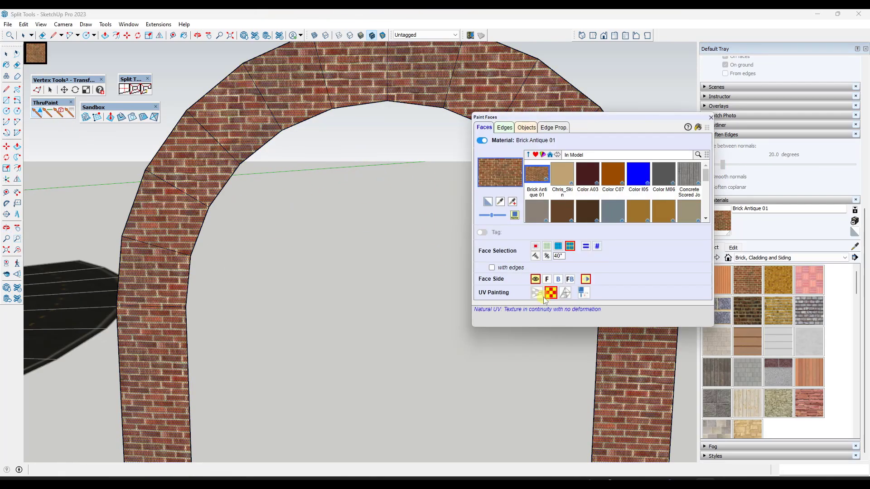
click(535, 292)
scroll(446, 301, down, 3)
click(558, 246)
scroll(358, 239, down, 2)
click(291, 186)
key(space)
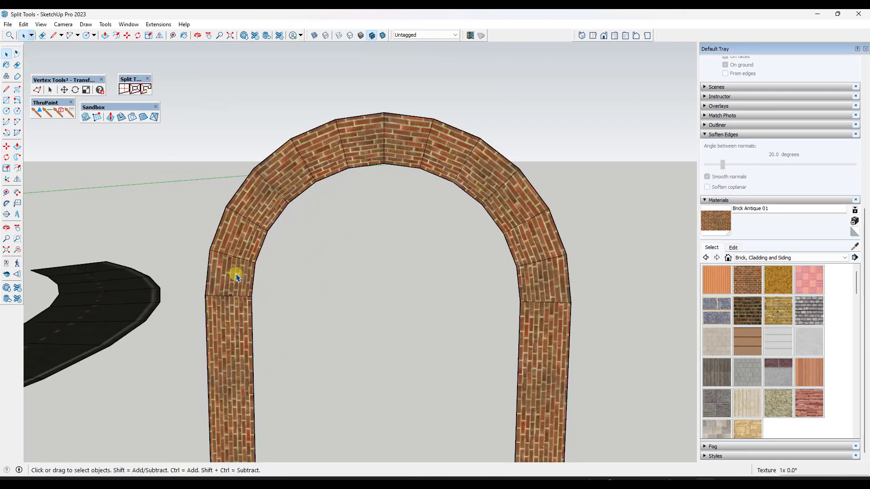
scroll(306, 211, down, 4)
drag(233, 123, 430, 365)
Step: Repaint the selected arch in ThruPaint and rotate its brick texture about 40 degrees
click(37, 112)
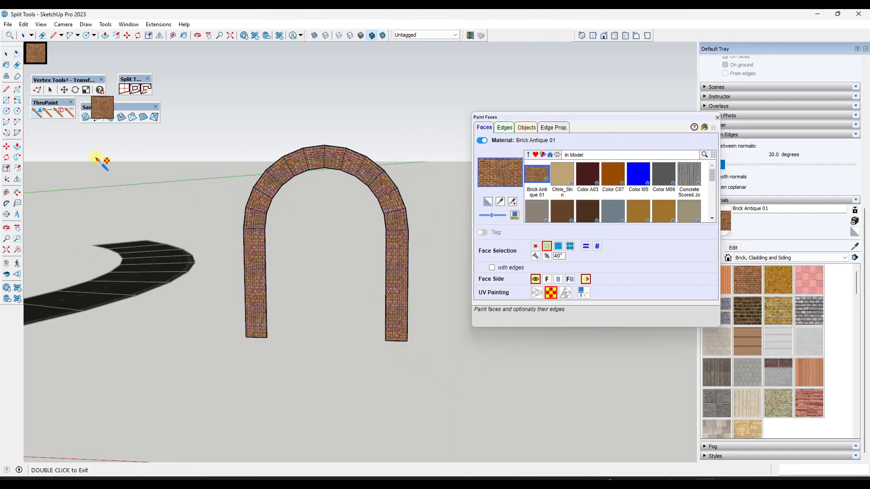
click(251, 247)
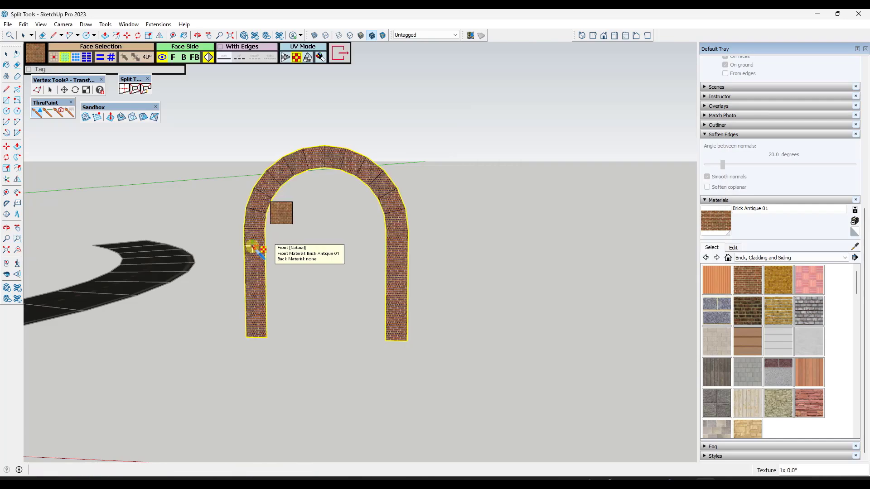
double_click(254, 247)
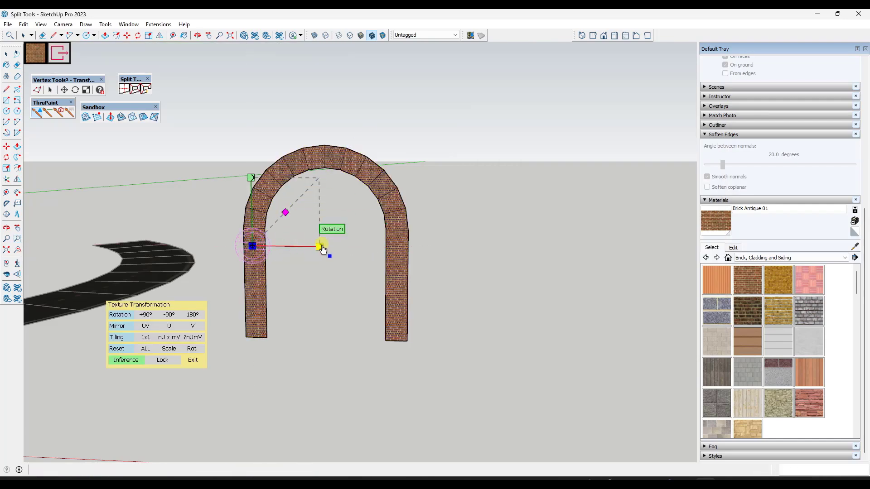
drag(320, 246, 251, 157)
Step: Scale the brick texture up about 2x and finish the texture adjustment
scroll(281, 181, up, 4)
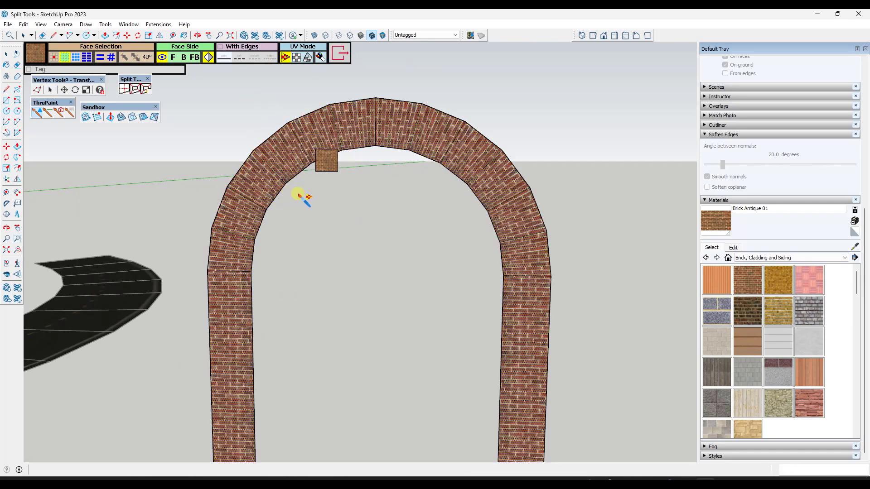
click(270, 200)
mouse_move(270, 199)
mouse_down()
mouse_move(292, 175)
mouse_move(317, 187)
mouse_move(377, 183)
mouse_move(352, 193)
mouse_up()
click(384, 248)
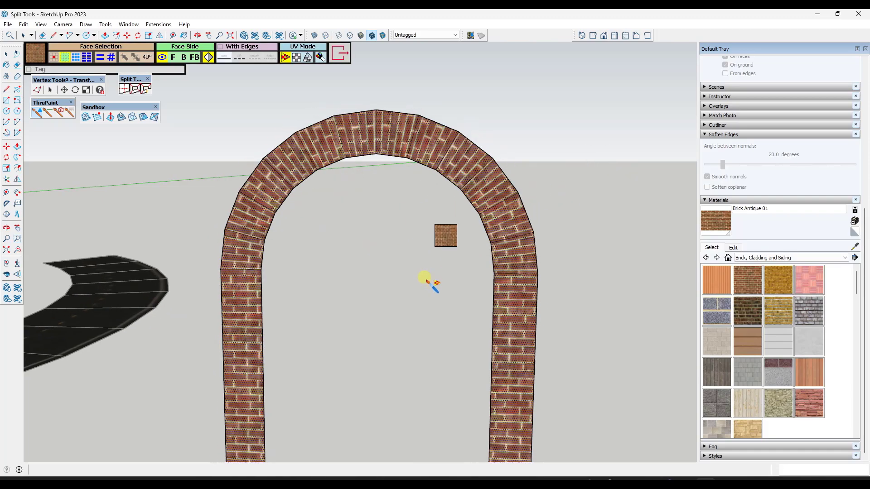
middle_drag(431, 290, 373, 239)
scroll(353, 253, down, 5)
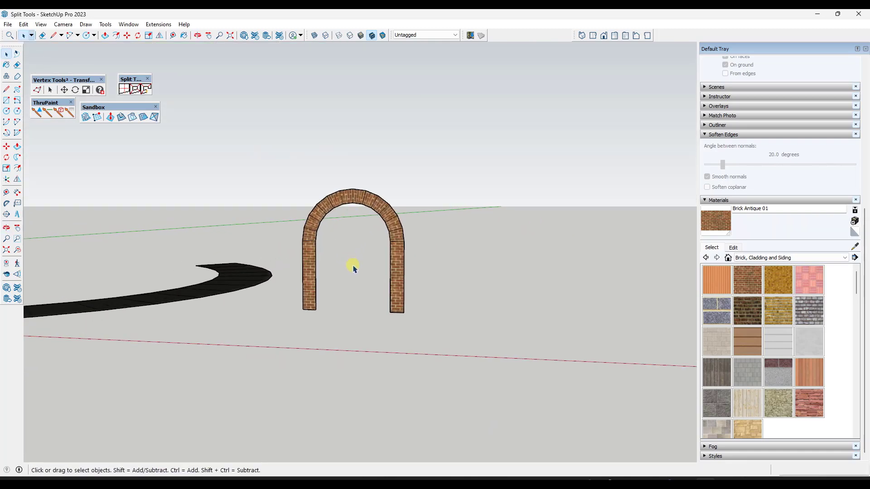